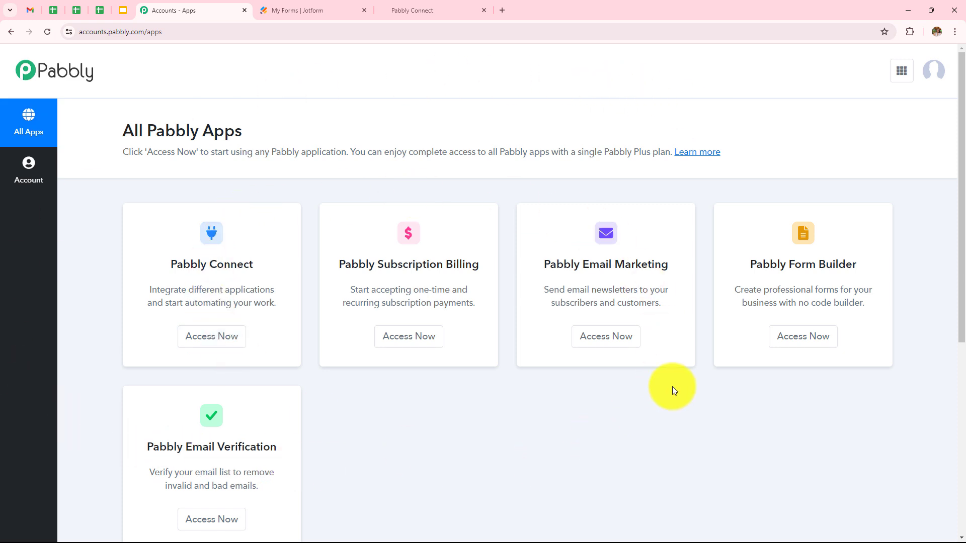
Open Pabbly Connect and review the dashboard's task counts, folders and workflow list.
left_click(240, 337)
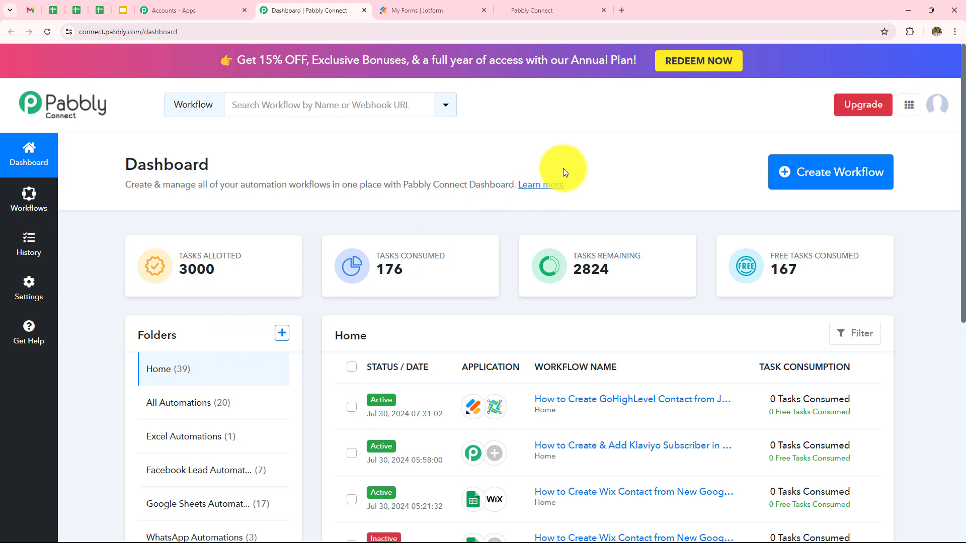
scroll(563, 168, "down", 5)
scroll(564, 172, "down", 3)
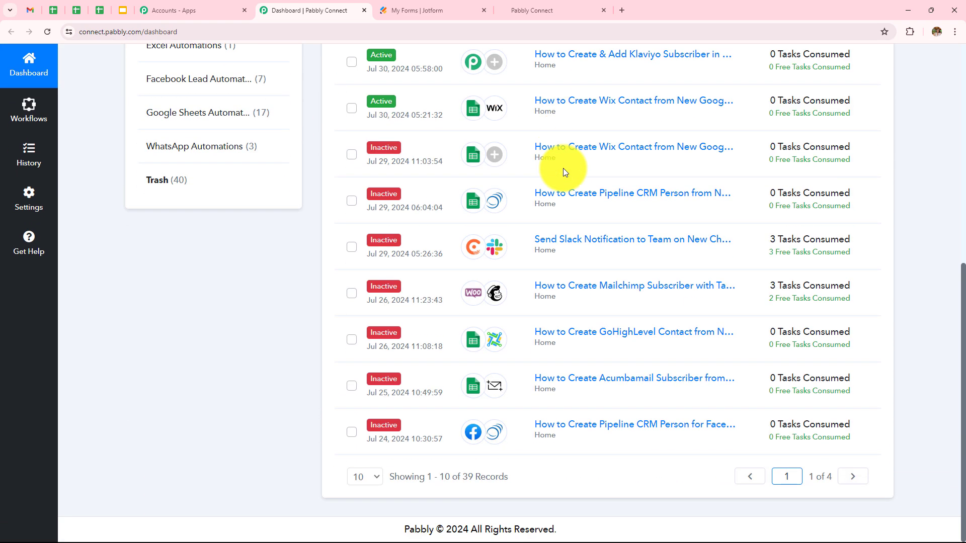
scroll(564, 171, "up", 6)
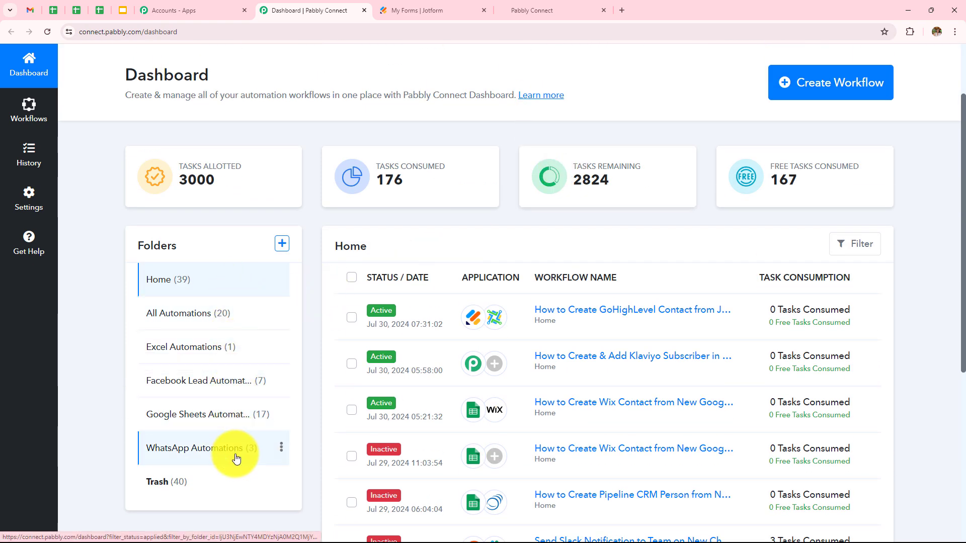
left_click(283, 246)
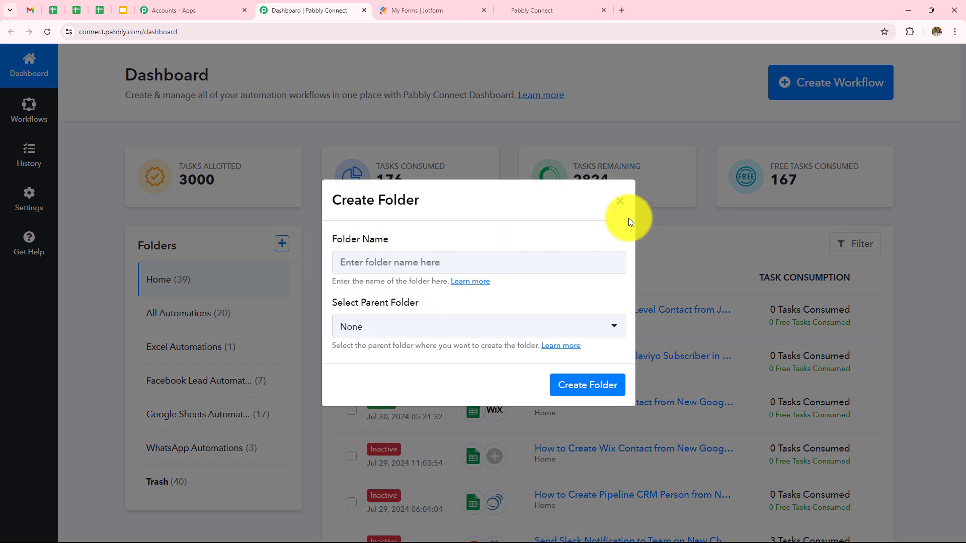
left_click(620, 201)
scroll(361, 306, "up", 2)
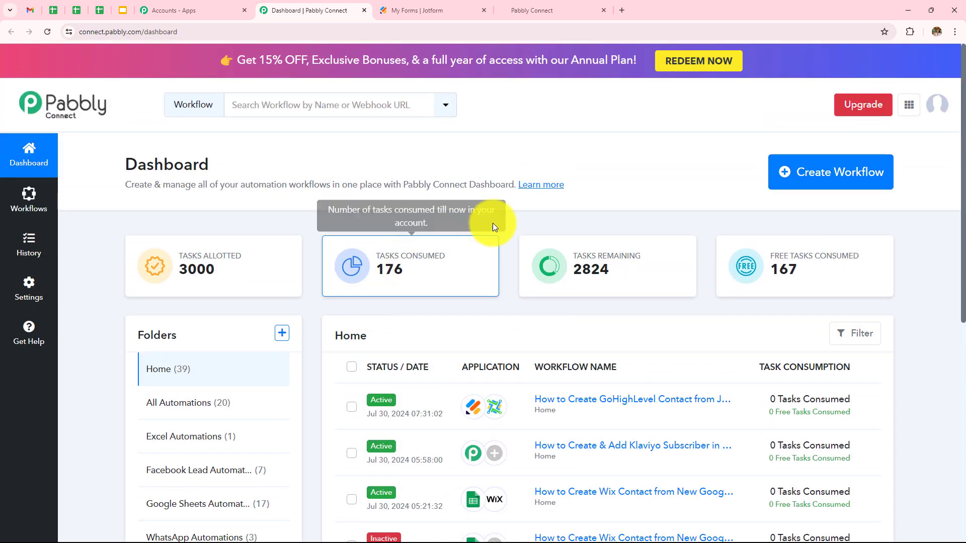
Create the workflow 'How to Create GoHighLevel Contact from Jotform Submission' in the All Automations folder.
left_click(805, 179)
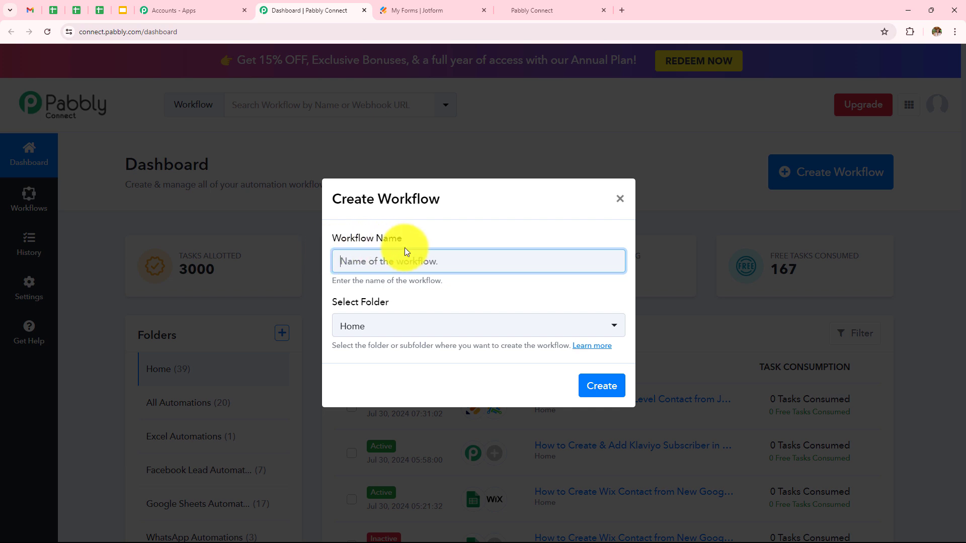
left_click(422, 264)
type("How to Create GoHighLevel Contact from Jotform Submission")
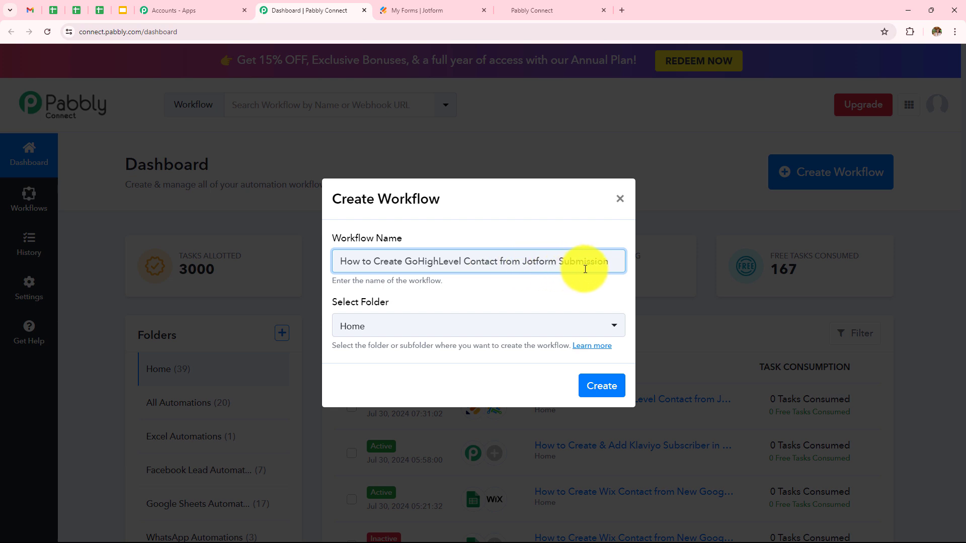
left_click(371, 327)
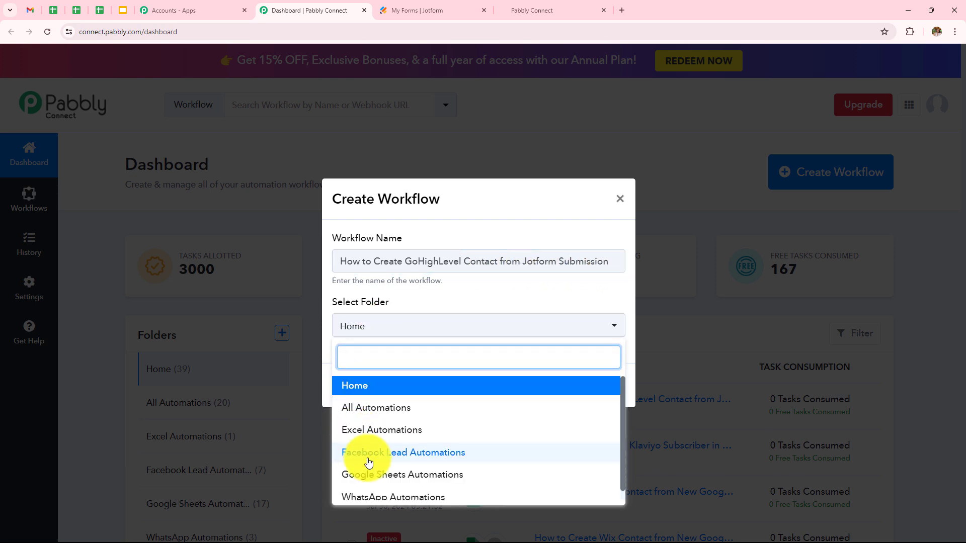
scroll(371, 410, "down", 1)
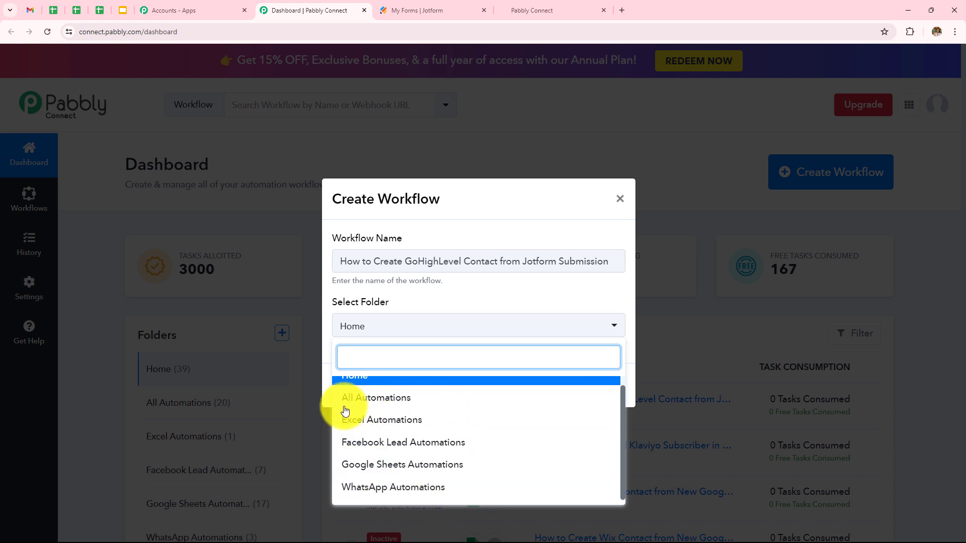
left_click(405, 400)
left_click(593, 391)
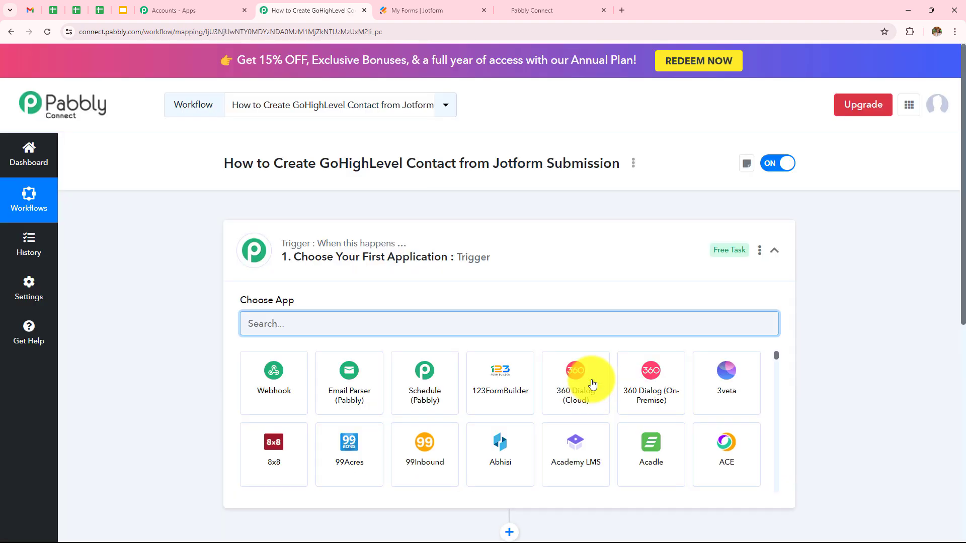
Search 'Jot' in the trigger's app chooser and select Jotform.
left_click(775, 260)
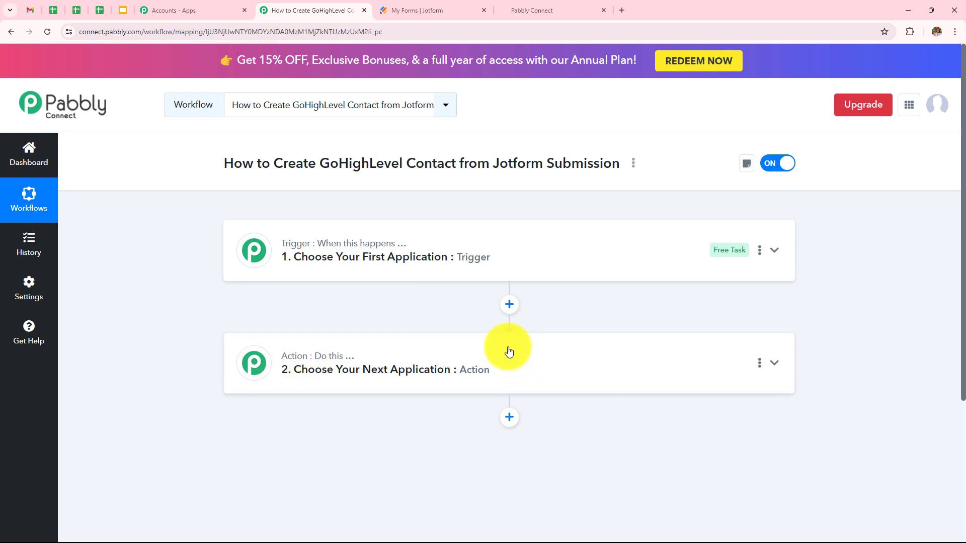
left_click(509, 267)
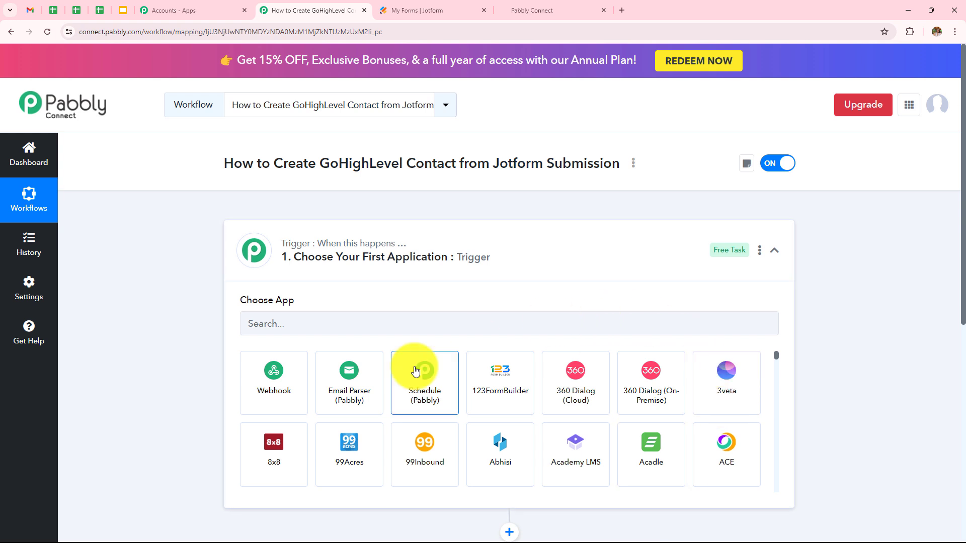
left_click(417, 327)
type("J")
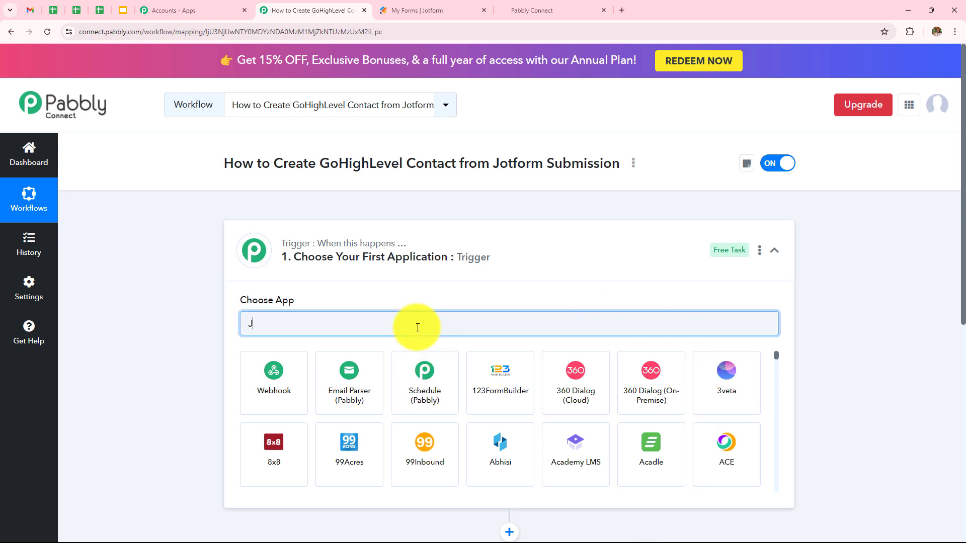
type("ot")
left_click(286, 399)
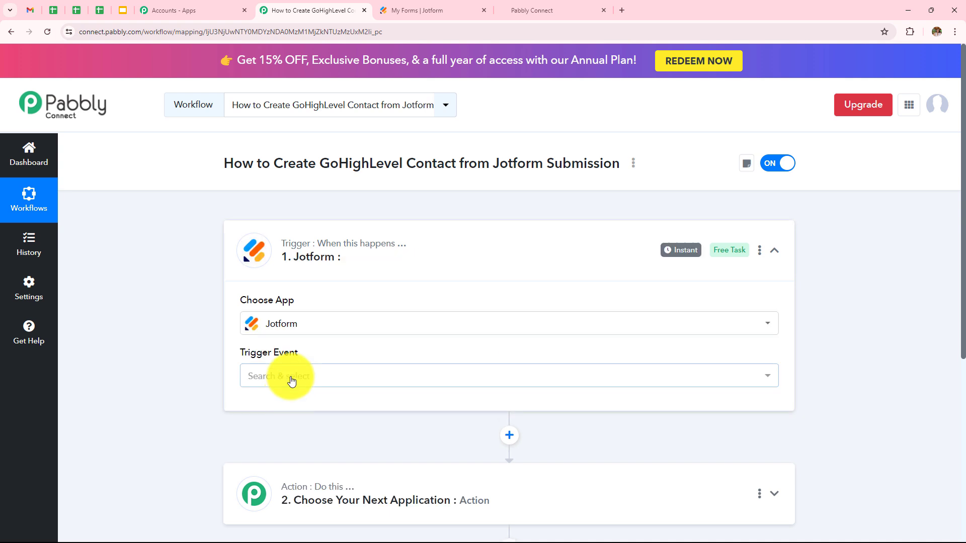
Set the Jotform trigger event to New Response and copy its webhook URL for Jotform.
left_click(287, 379)
left_click(277, 439)
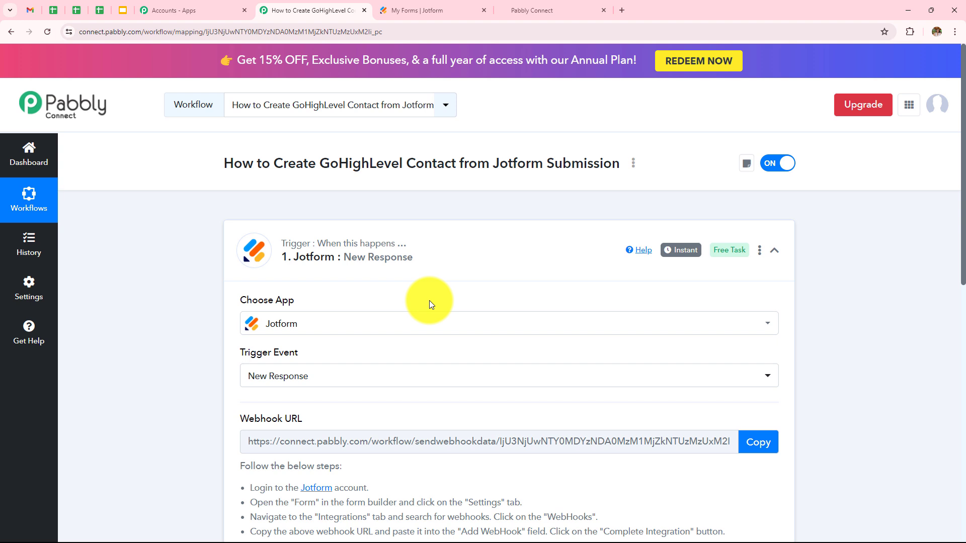
scroll(429, 300, "down", 3)
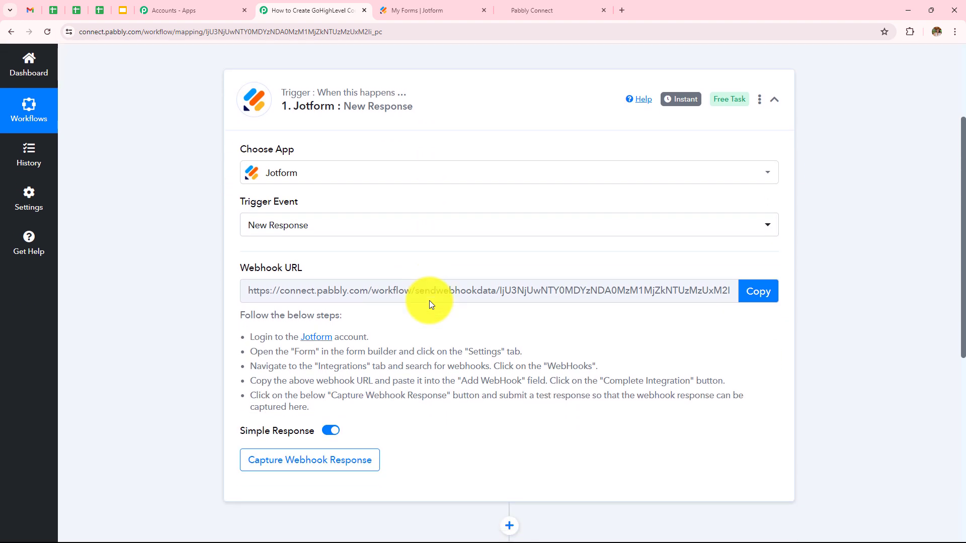
left_click(758, 292)
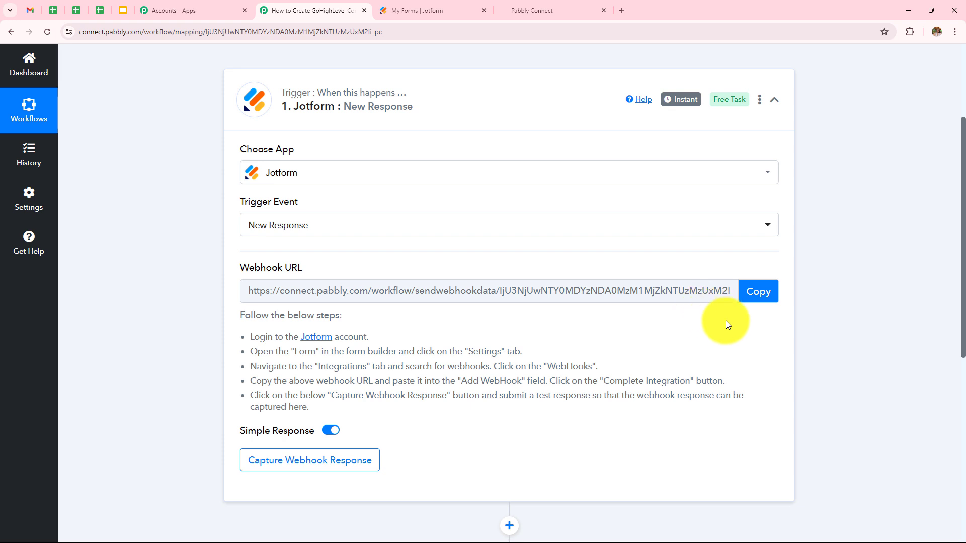
left_click(397, 7)
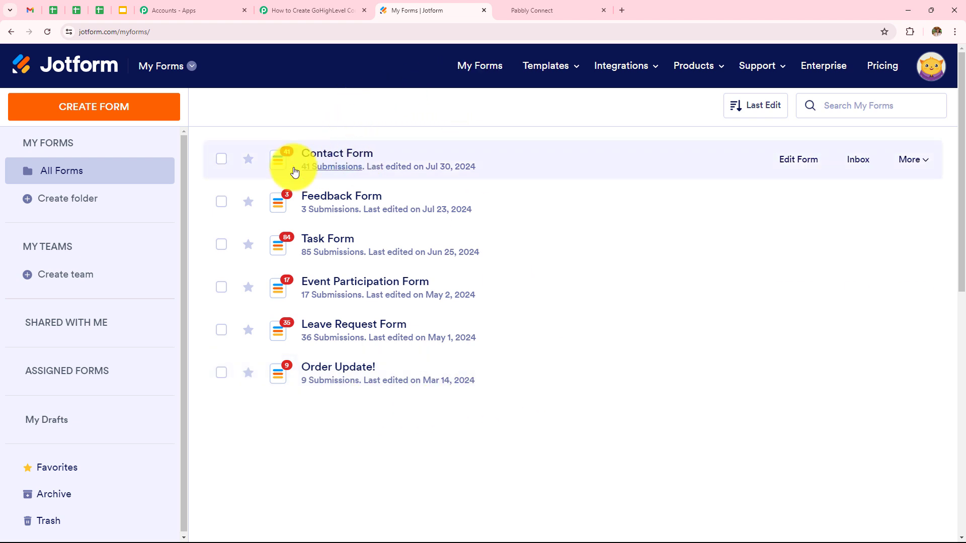
Open the Contact Form in Jotform's builder and delete its 'Post Your Question Here.' field.
left_click(338, 161)
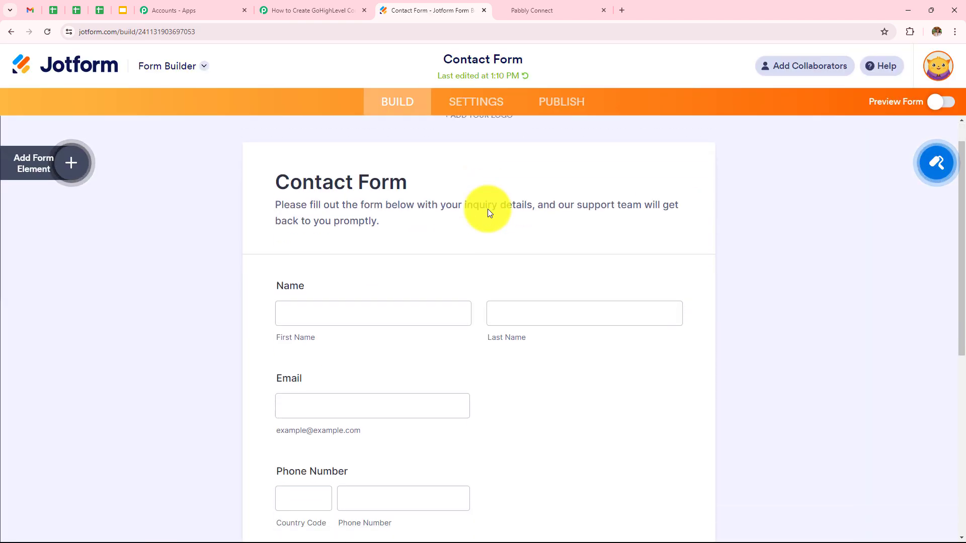
scroll(488, 210, "down", 4)
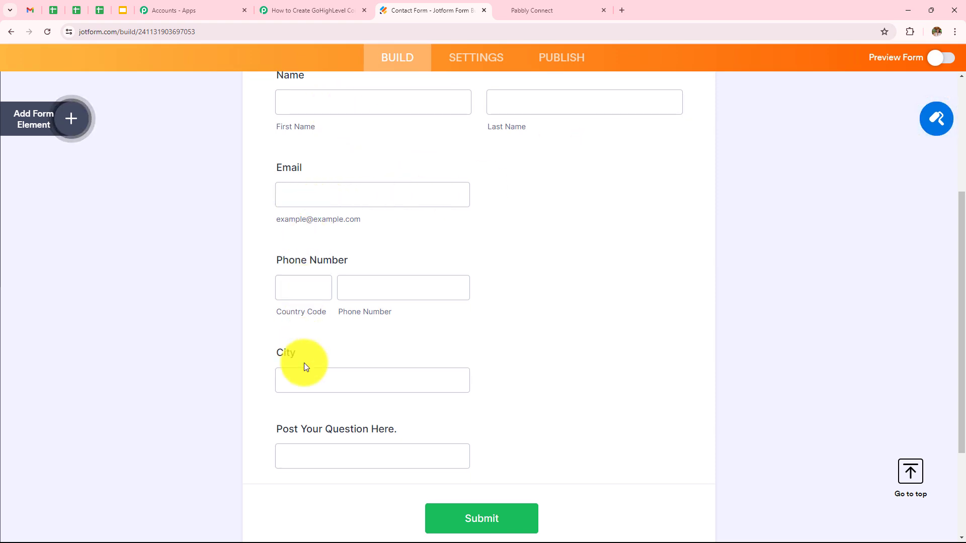
scroll(305, 364, "down", 2)
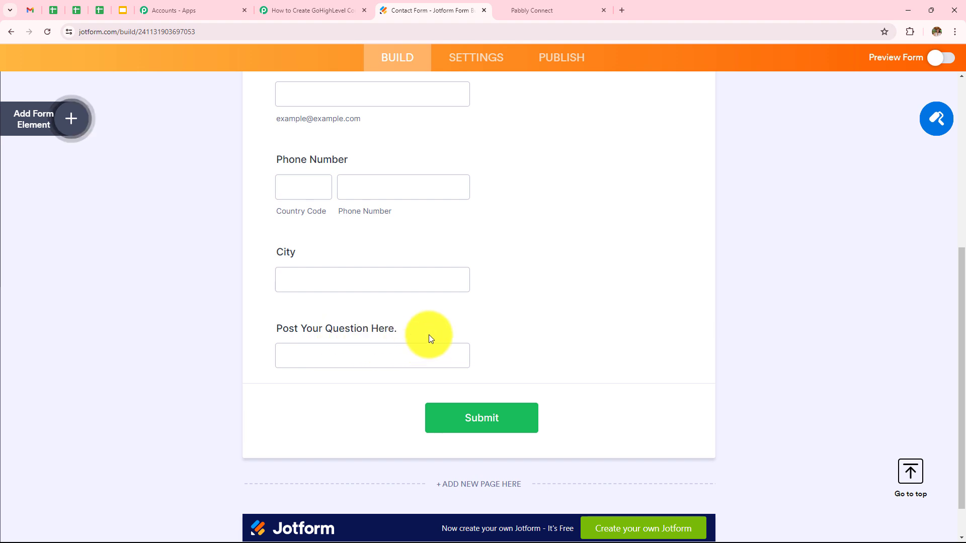
left_click(428, 334)
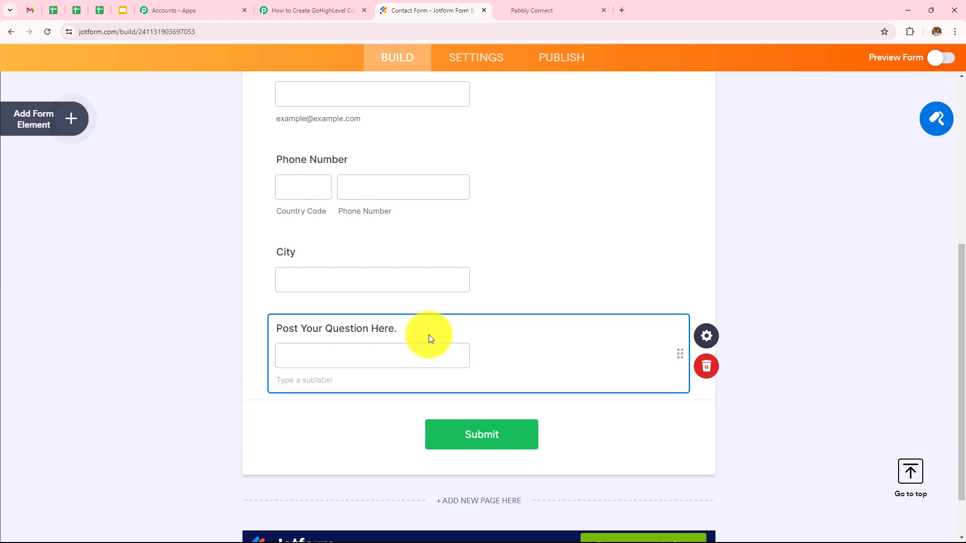
left_click(706, 370)
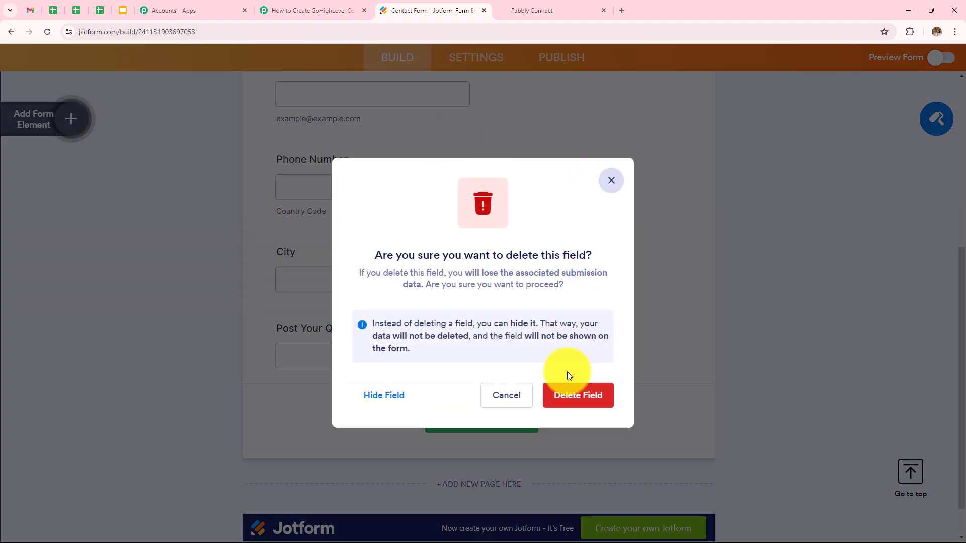
left_click(565, 394)
scroll(354, 119, "up", 3)
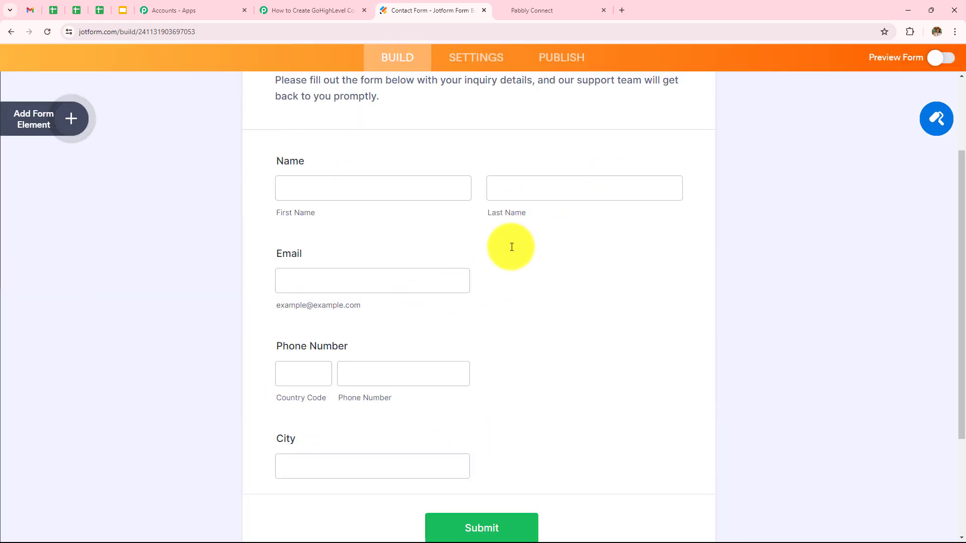
scroll(510, 244, "up", 4)
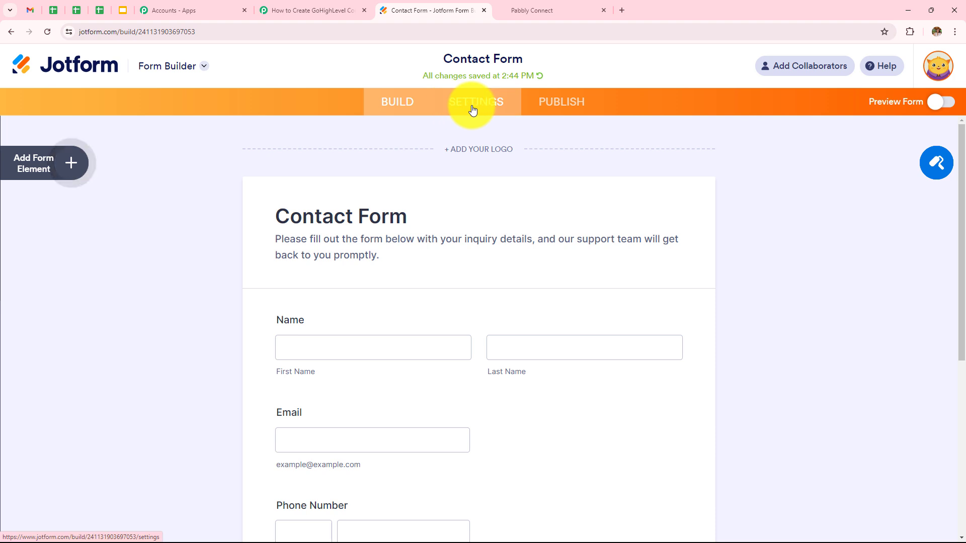
Open the Contact Form's WebHooks integration and clear the old webhook URL.
left_click(472, 110)
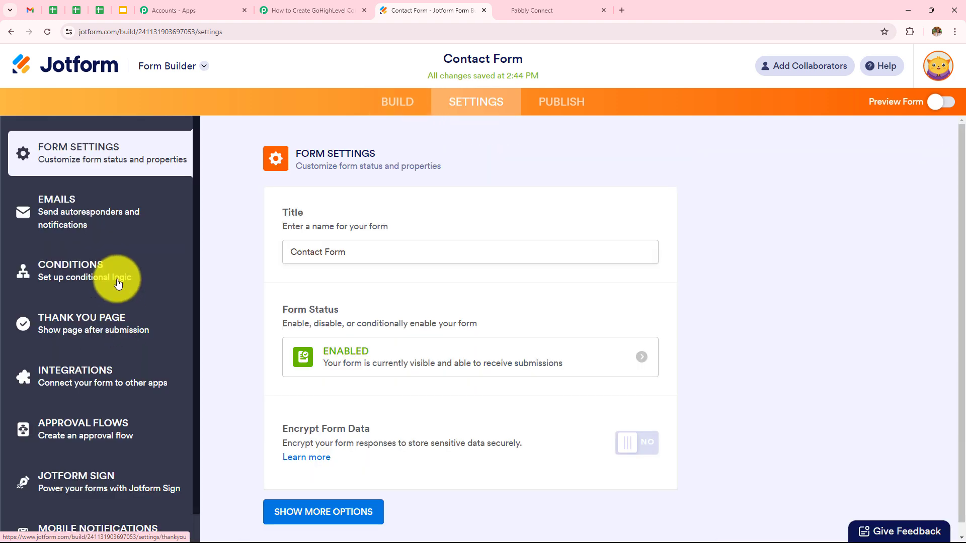
scroll(119, 270, "down", 1)
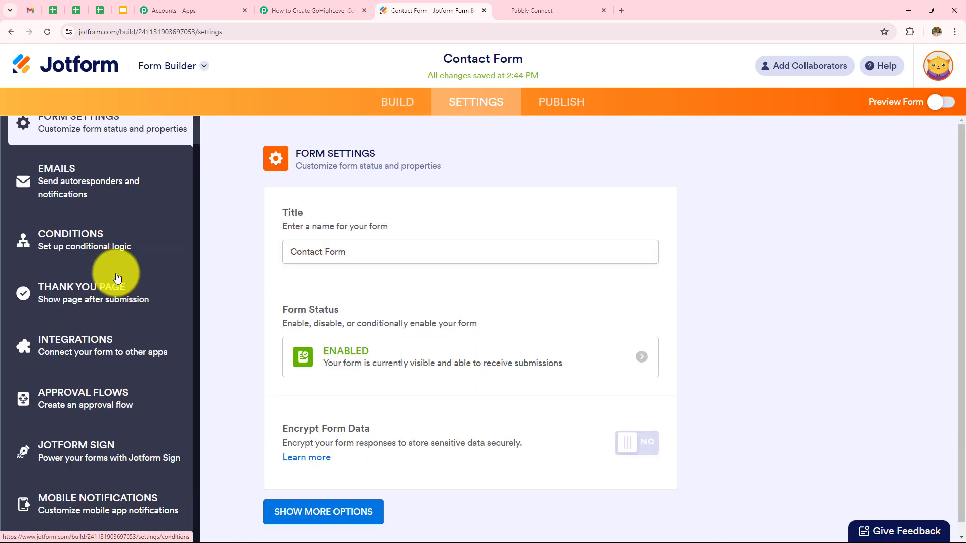
left_click(71, 354)
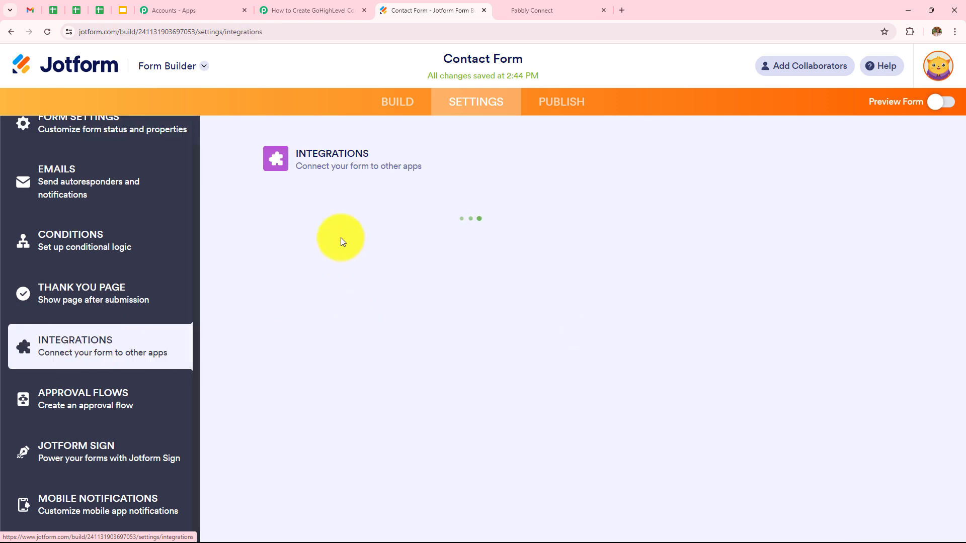
left_click(308, 278)
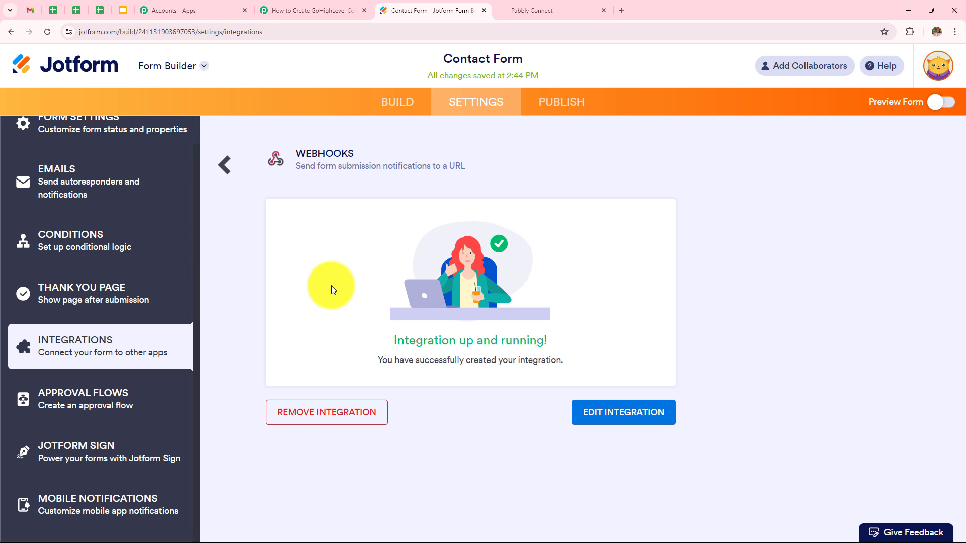
left_click(619, 428)
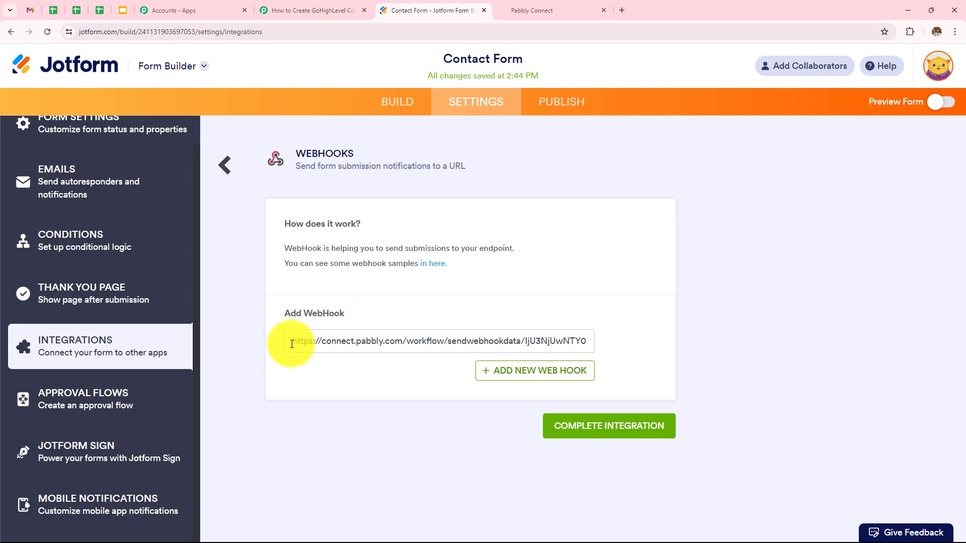
left_click_drag(292, 342, 962, 409)
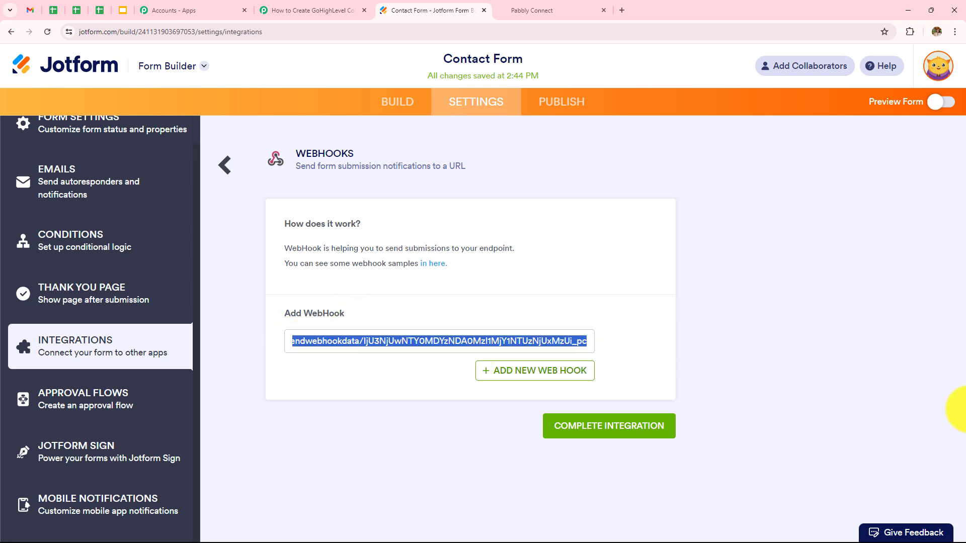
key("BackSpace")
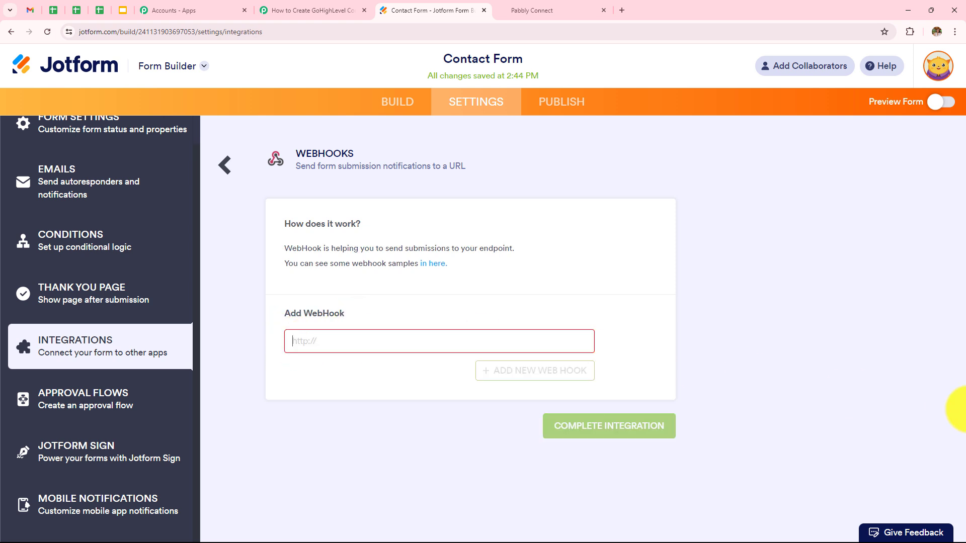
Paste the Pabbly Connect webhook URL into Jotform's webhook field and complete the integration.
left_click(329, 11)
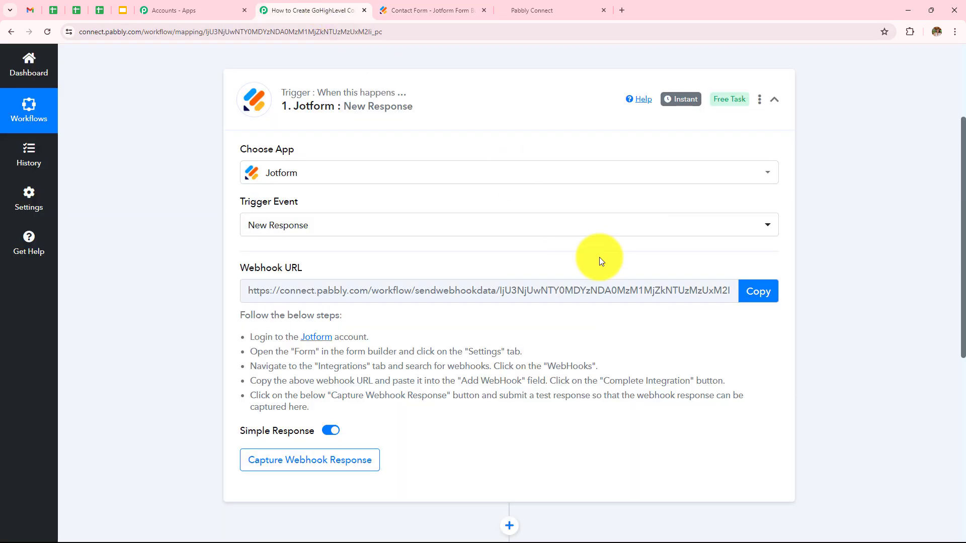
left_click(751, 305)
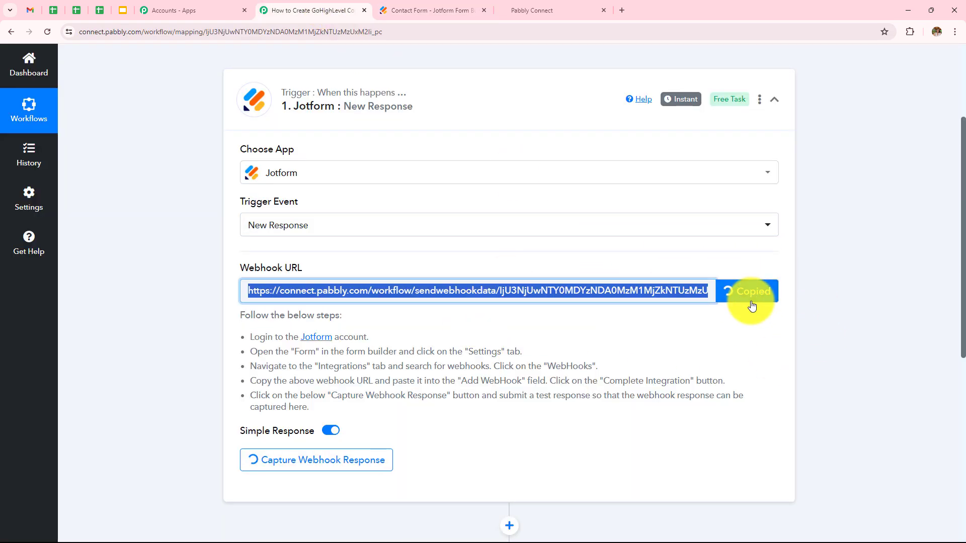
left_click(416, 16)
left_click(379, 339)
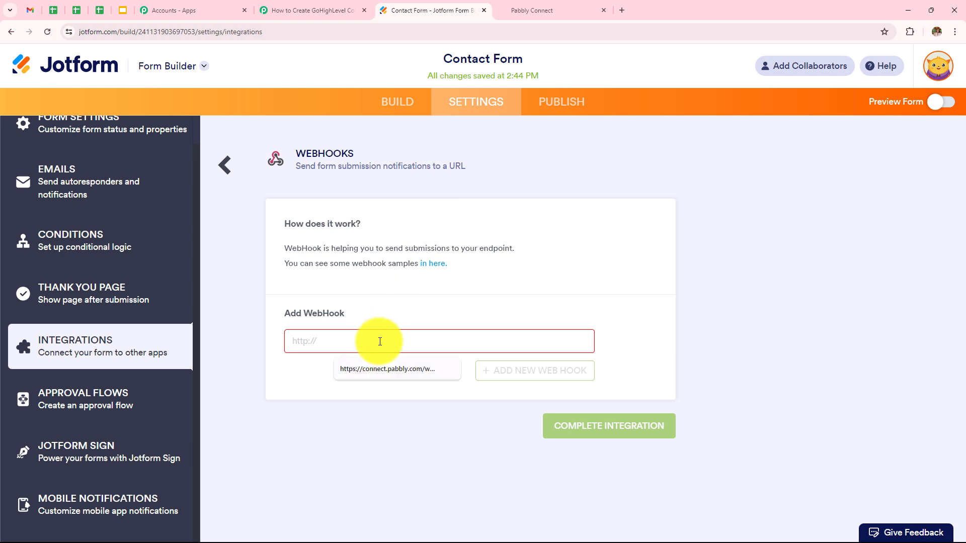
key("ctrl+v")
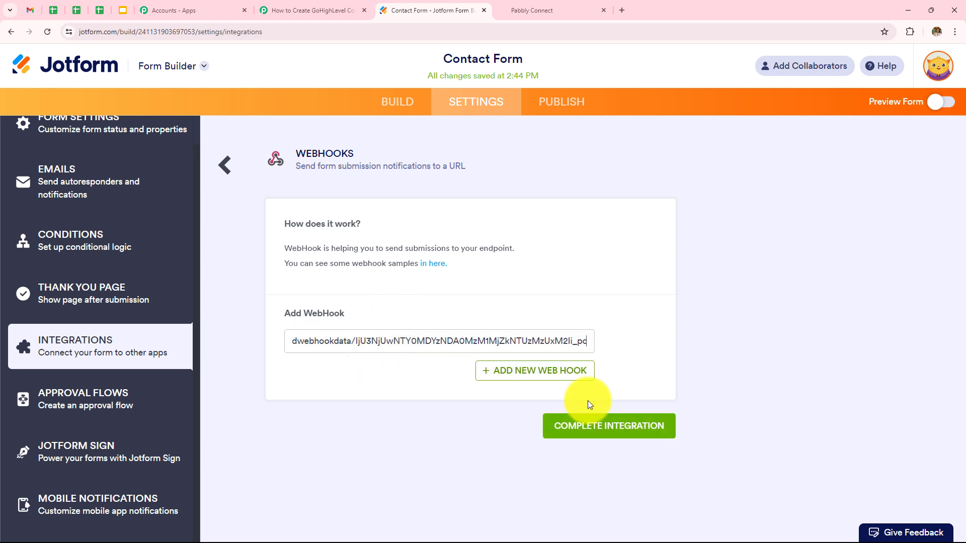
left_click(606, 434)
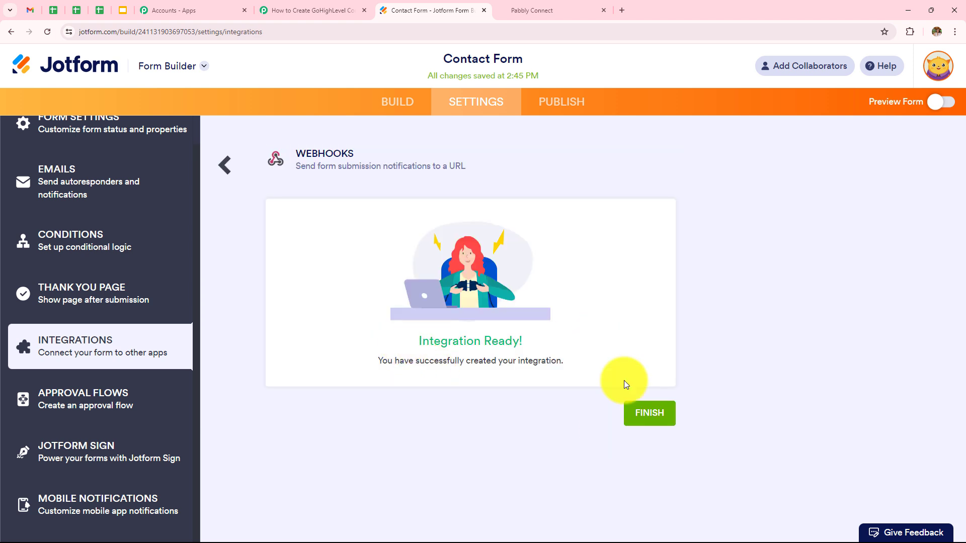
left_click(635, 410)
left_click(297, 10)
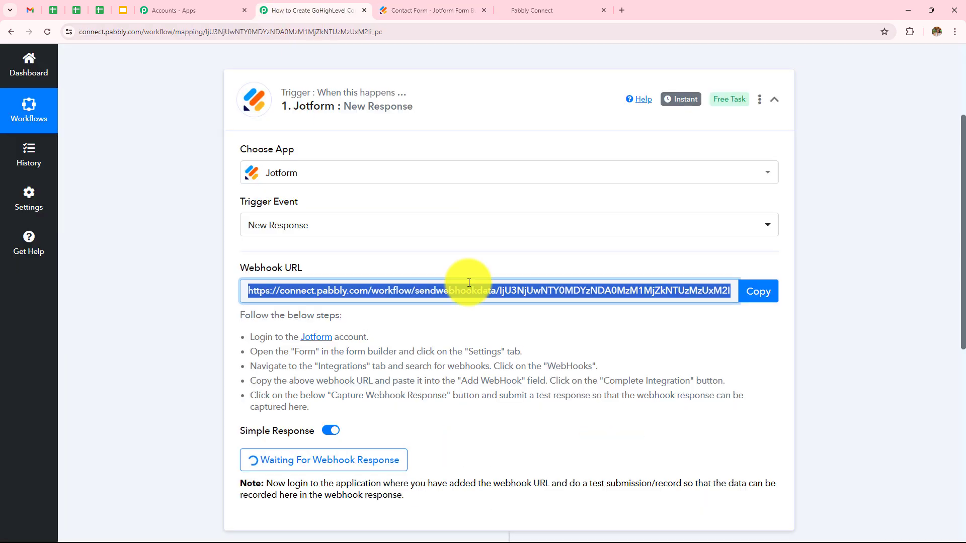
Leave Pabbly waiting for the webhook response and return to Jotform's Integrations settings.
scroll(464, 280, "down", 1)
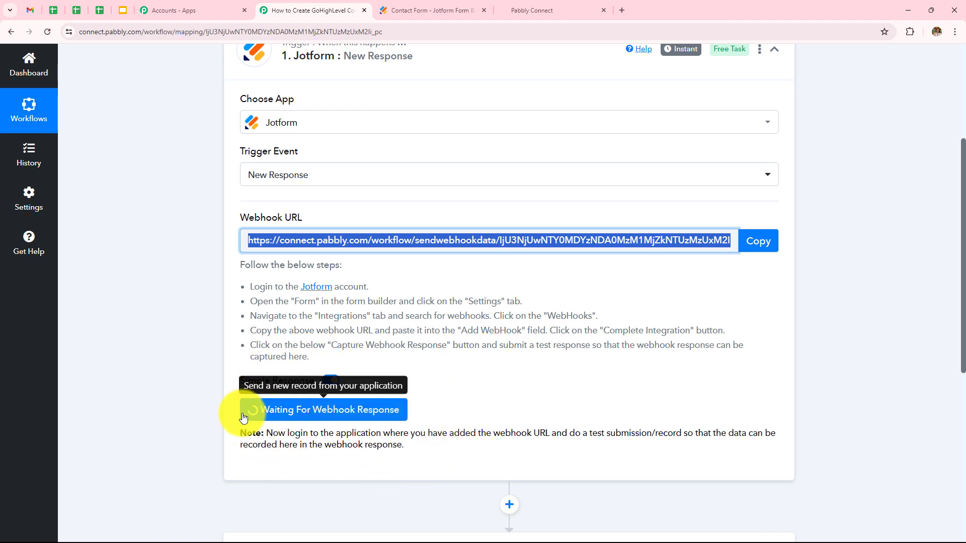
left_click(398, 10)
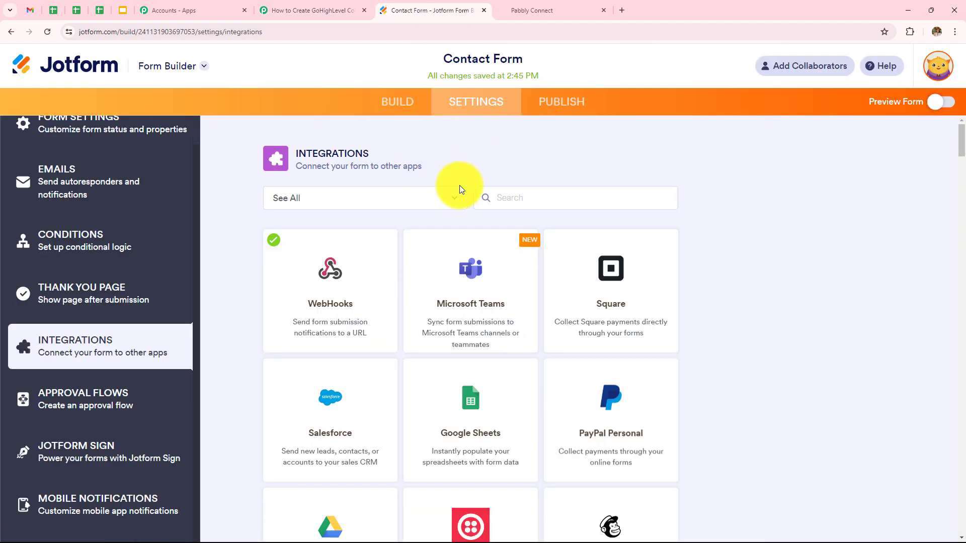
Copy the Contact Form's public link and open the live form in a new tab.
left_click(553, 104)
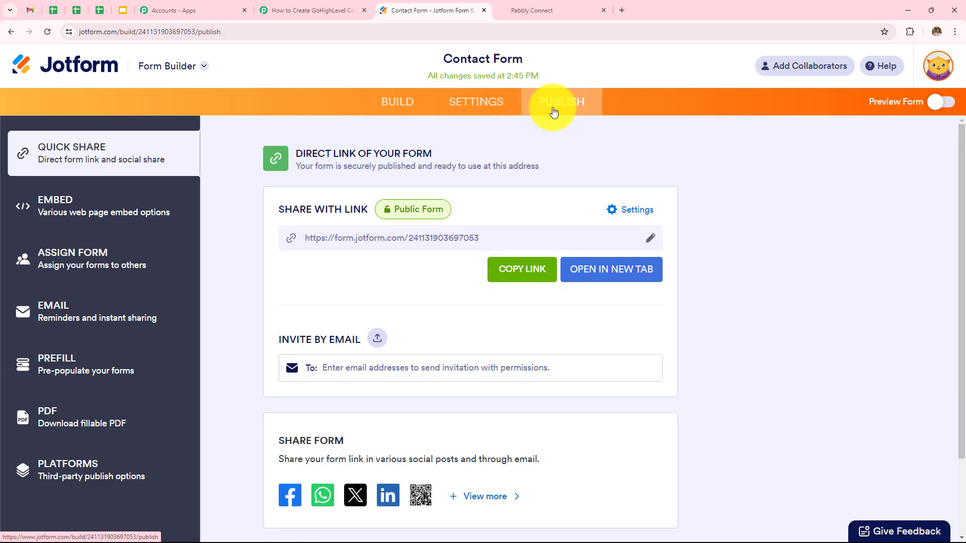
left_click(510, 271)
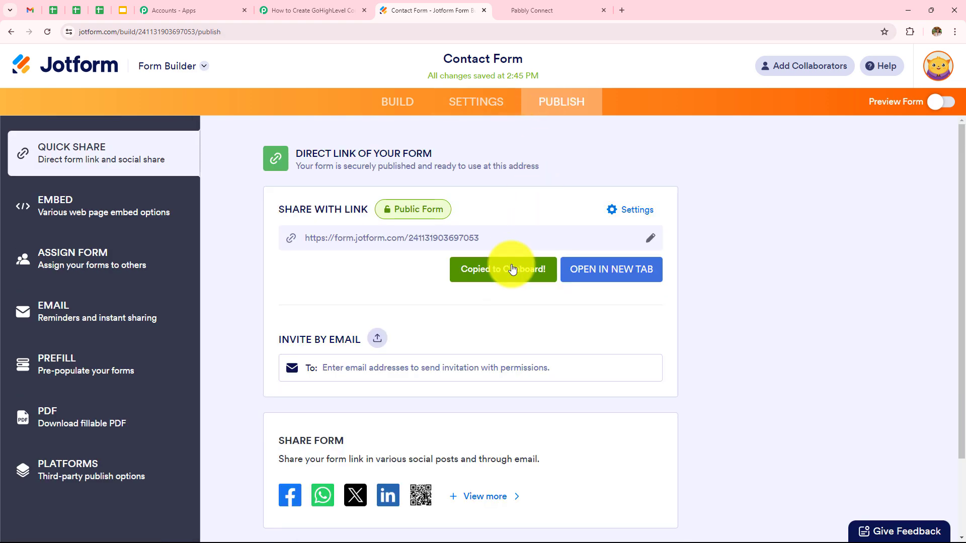
left_click(623, 11)
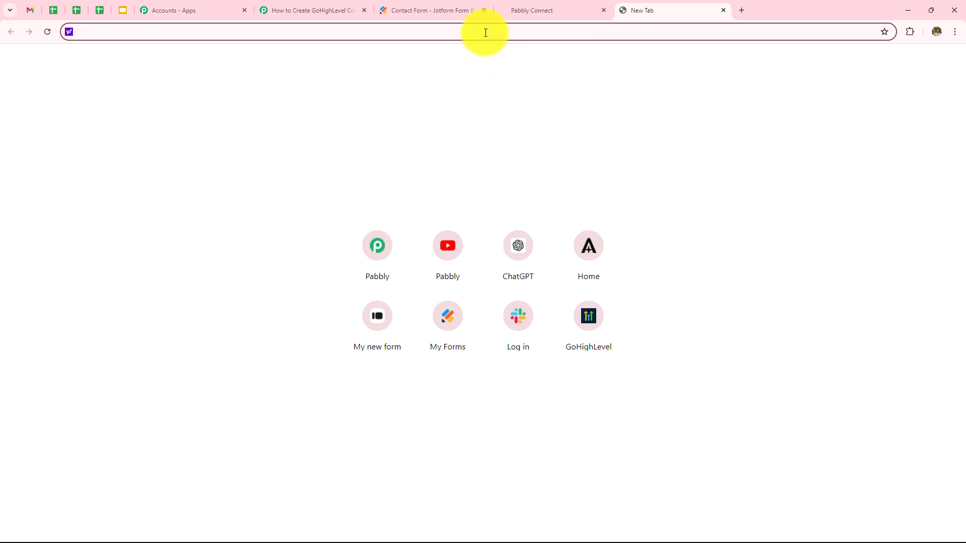
key("ctrl+v")
key("Return")
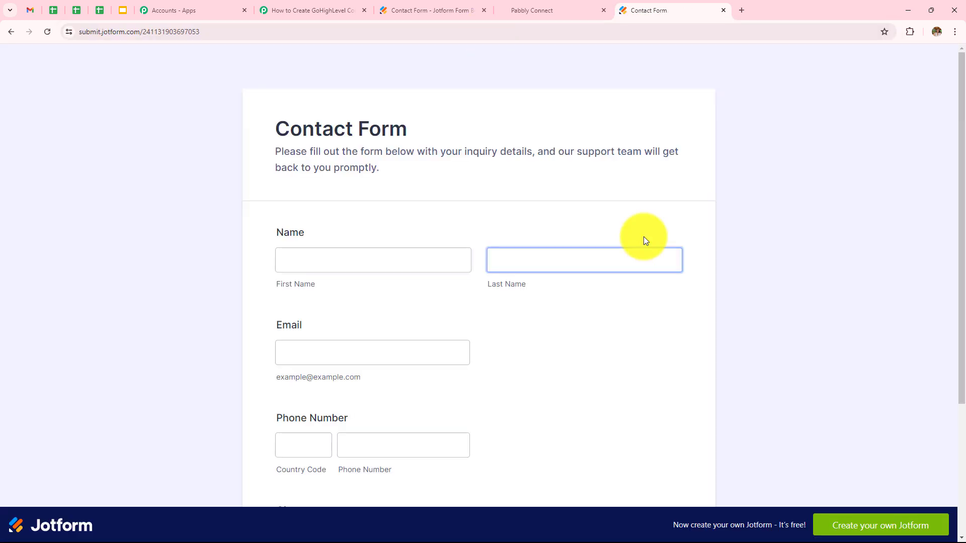
scroll(675, 301, "down", 3)
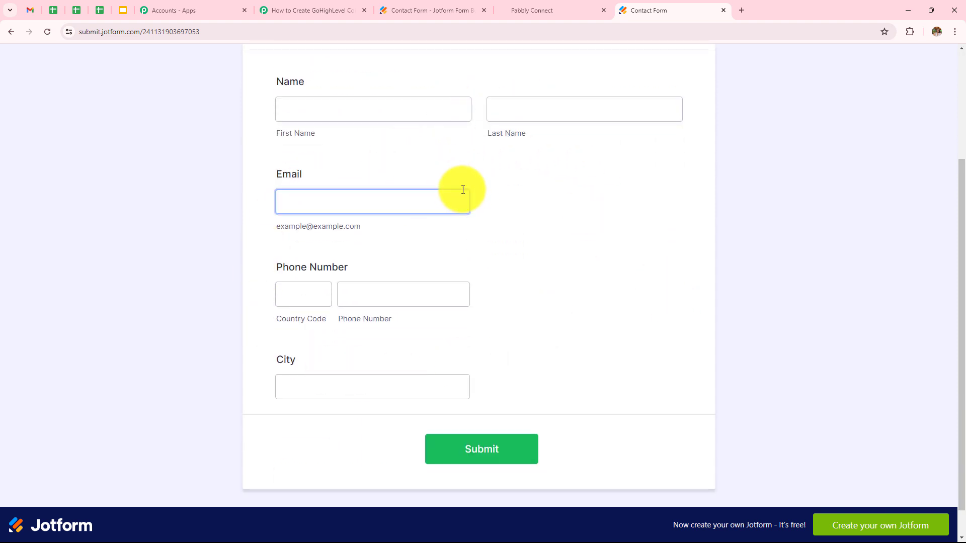
scroll(448, 212, "up", 3)
Fill in a test name, email, +91 phone number and city Bhopal, then submit the form.
left_click(422, 265)
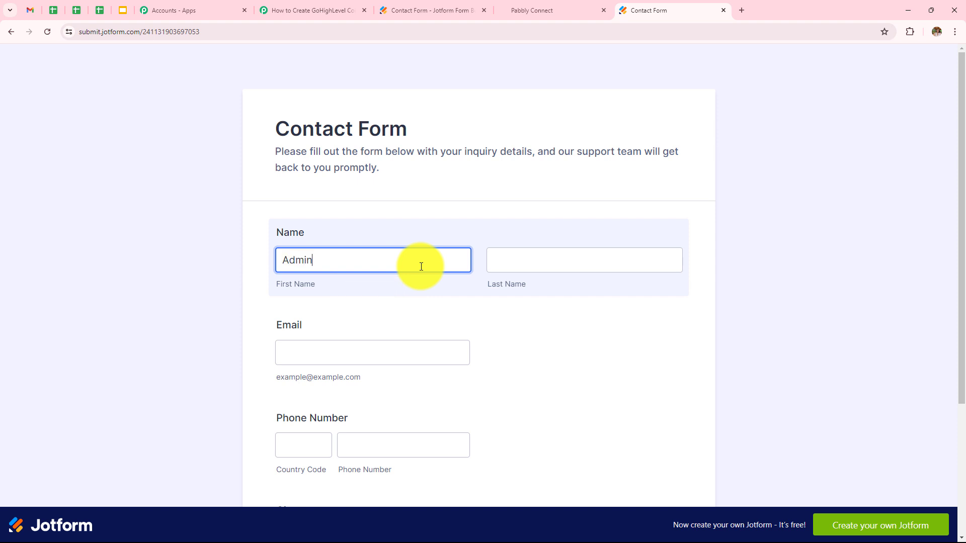
left_click(529, 264)
type("User")
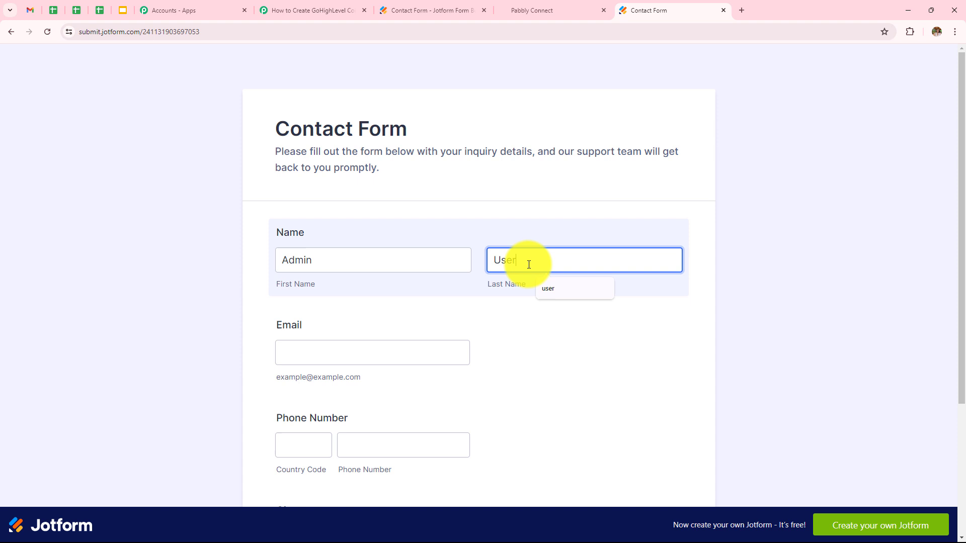
left_click(402, 347)
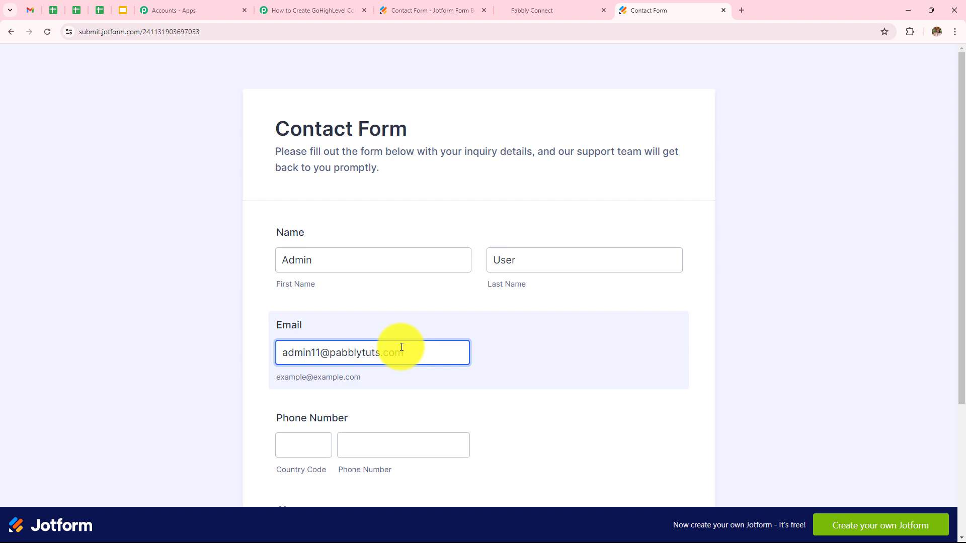
left_click(289, 443)
left_click(306, 478)
left_click(370, 448)
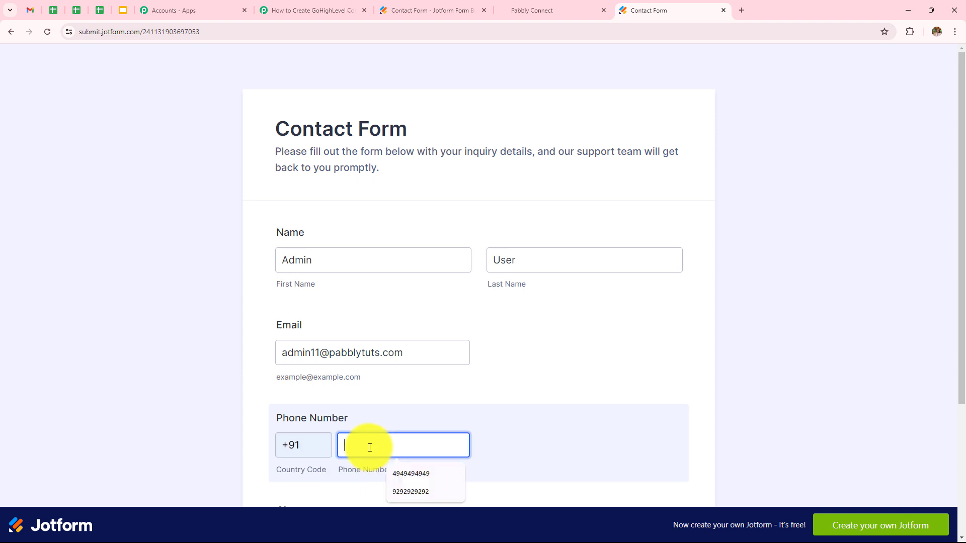
type("9393939393")
scroll(362, 446, "down", 4)
left_click(373, 356)
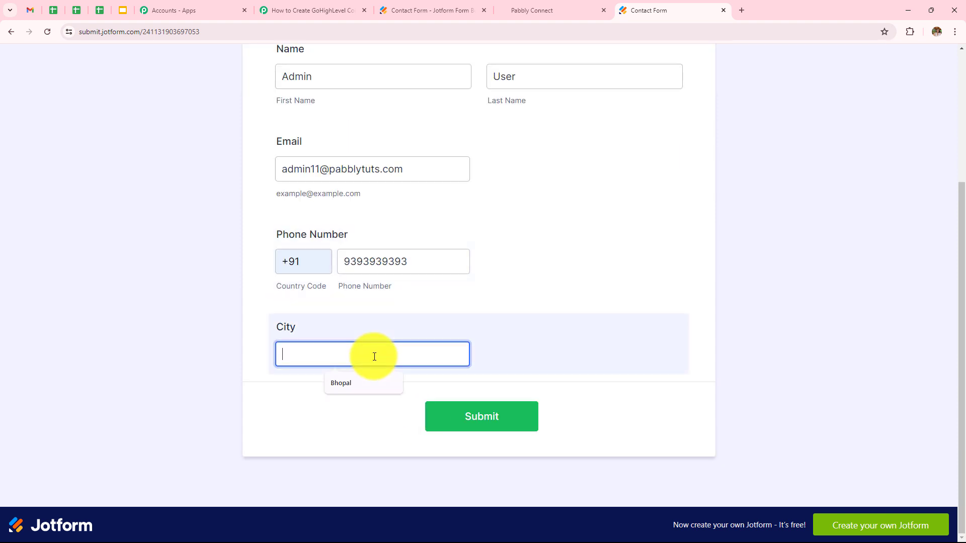
left_click(363, 383)
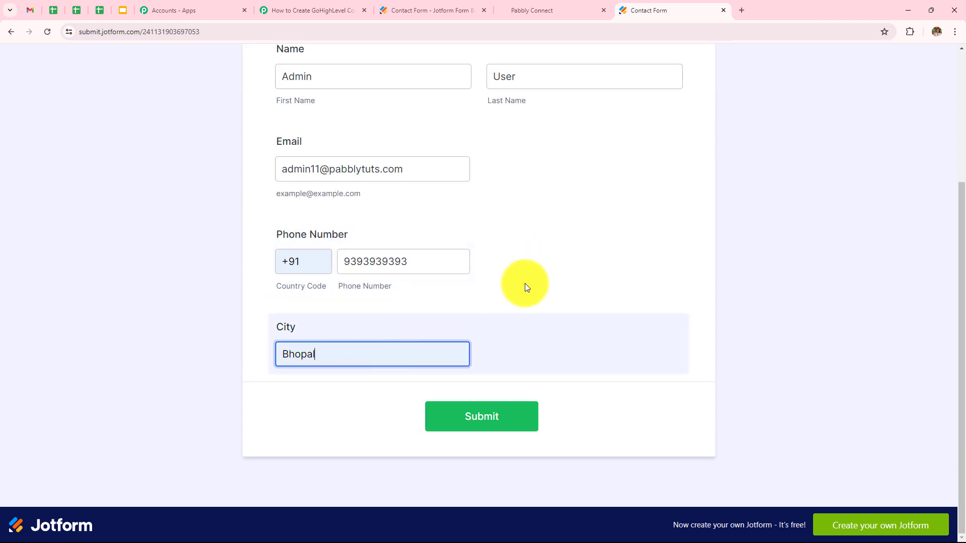
left_click(498, 419)
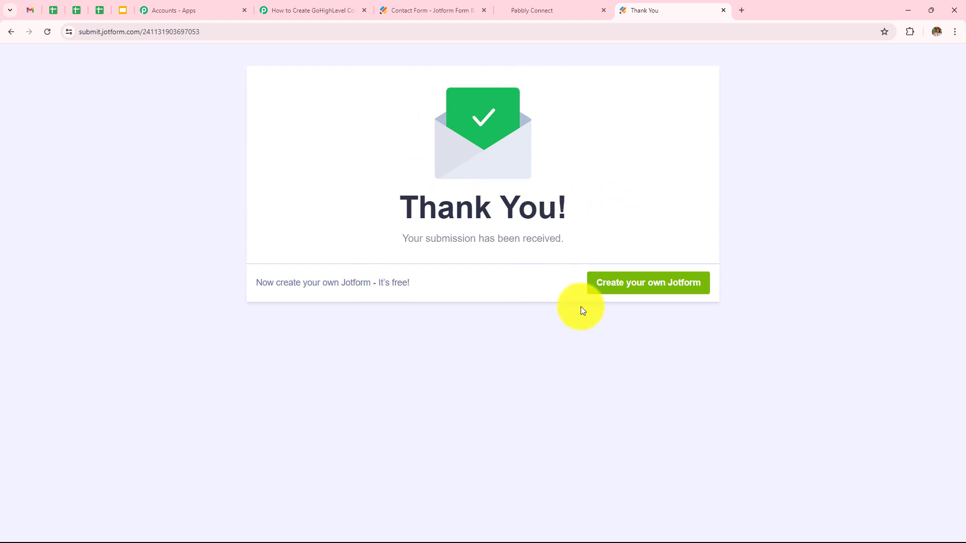
Review the captured Jotform response's name, email, phone and city Bhopal in Pabbly Connect.
left_click(302, 8)
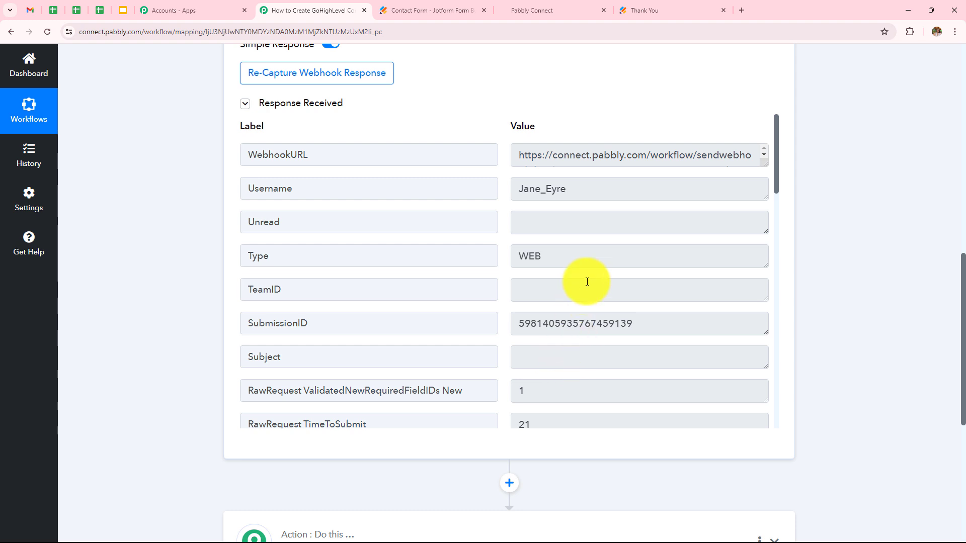
scroll(586, 281, "down", 3)
scroll(587, 281, "down", 3)
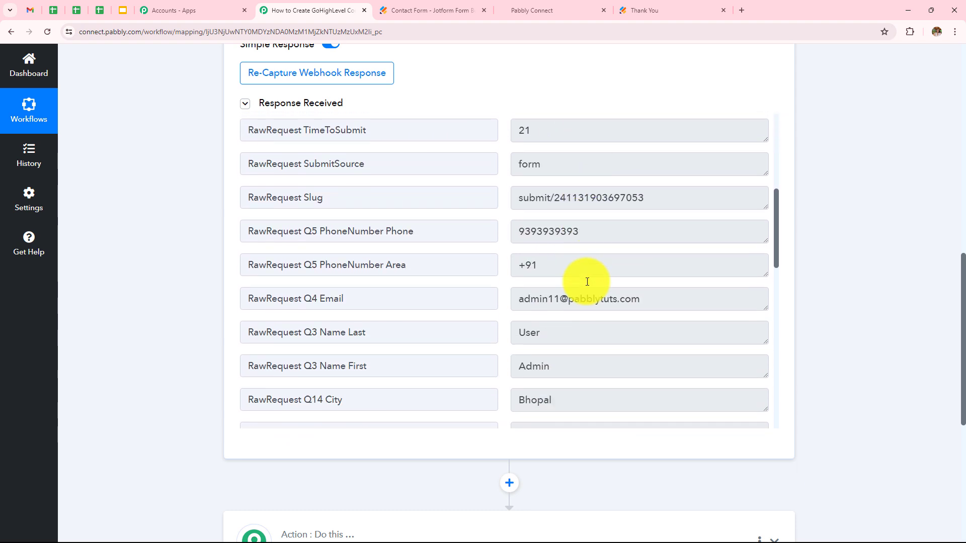
scroll(488, 274, "down", 3)
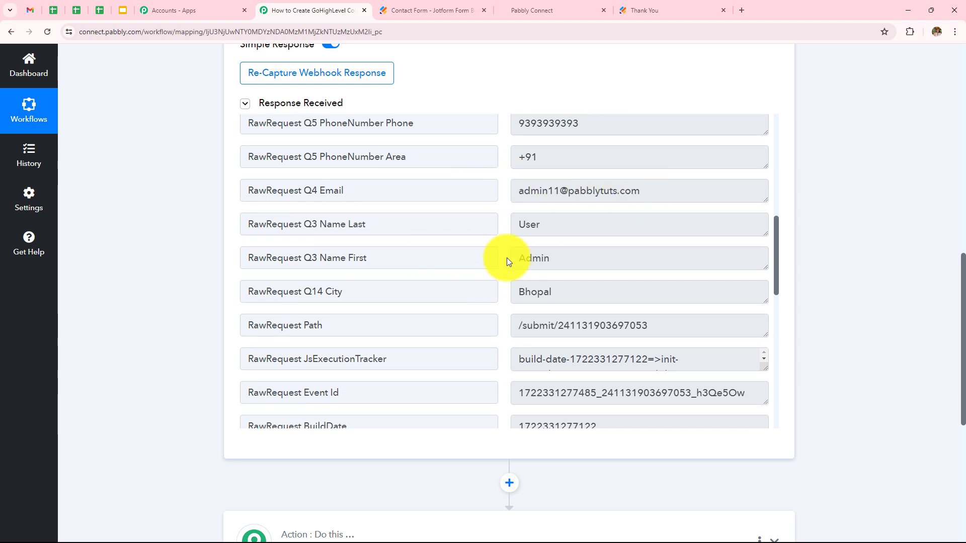
scroll(571, 224, "down", 2)
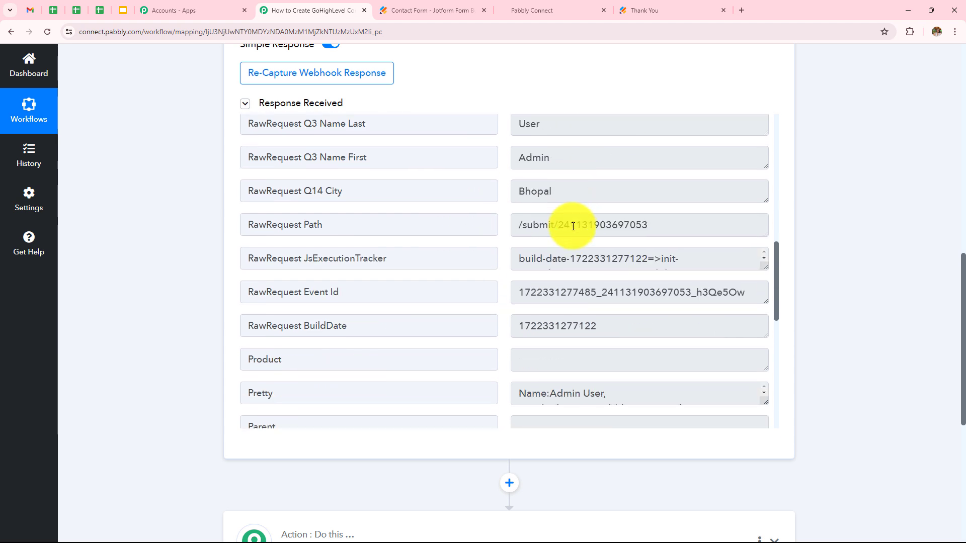
scroll(606, 216, "down", 6)
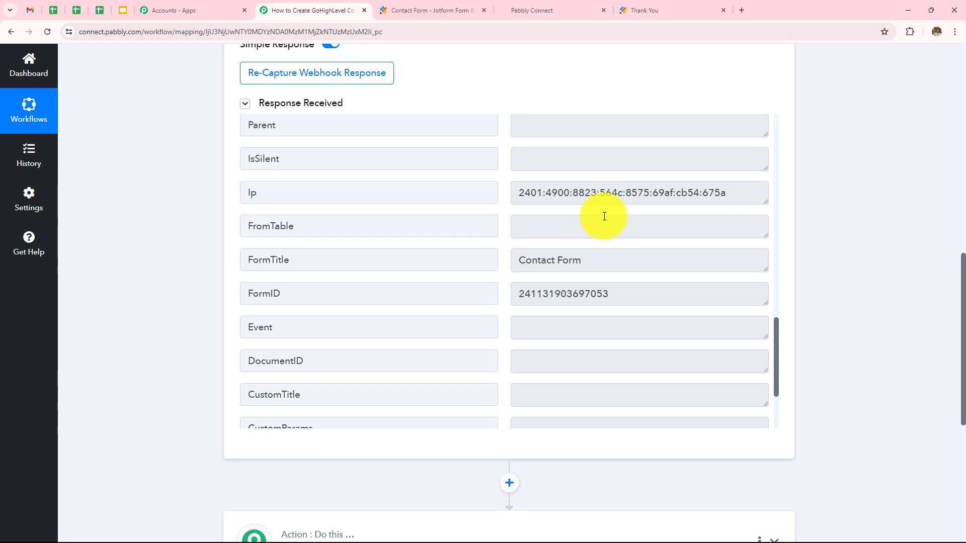
scroll(872, 150, "down", 2)
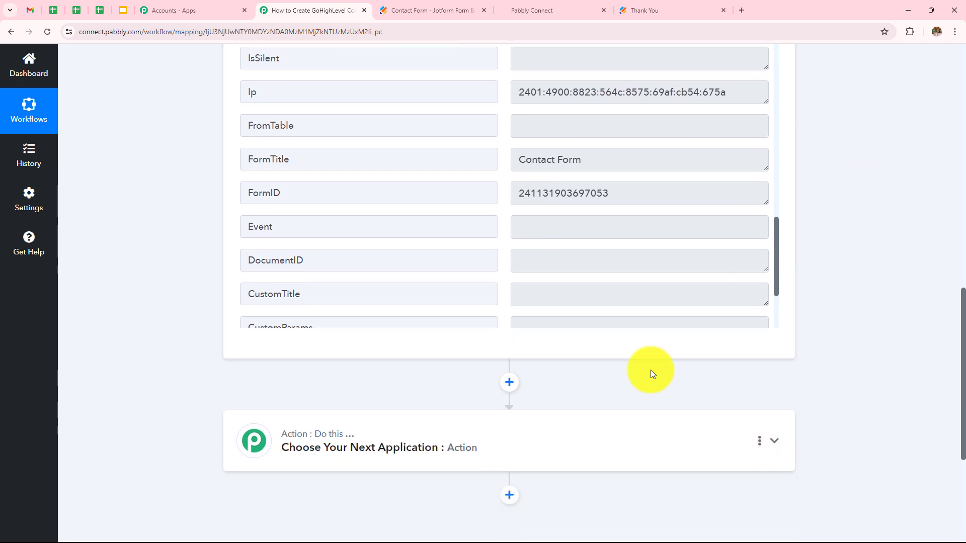
Set the action step to LeadConnector V2 with the Create Contact event.
left_click(566, 458)
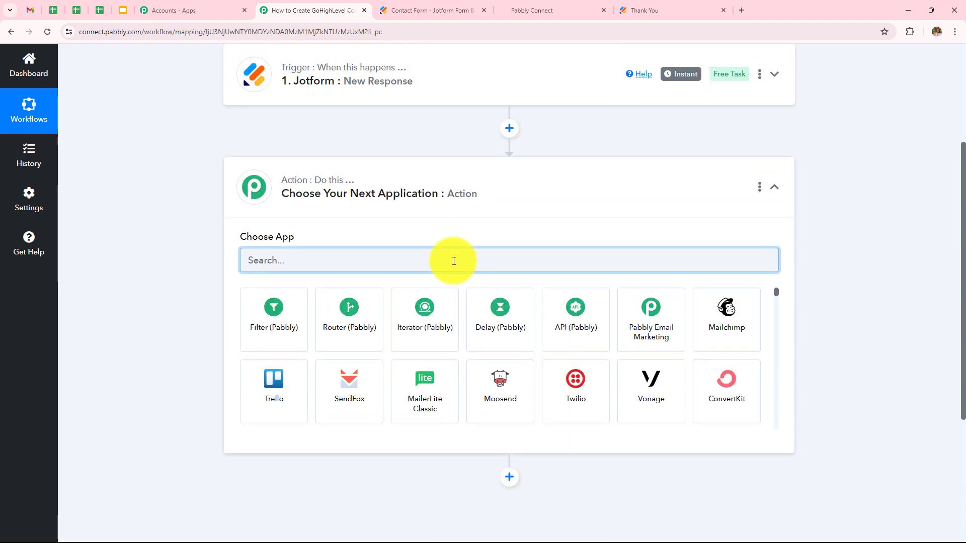
type("G")
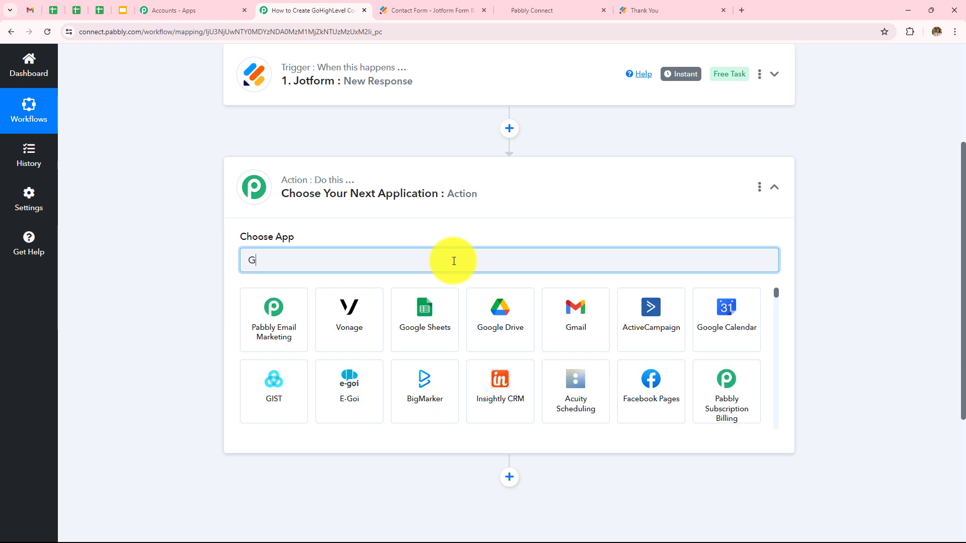
key("BackSpace")
type("Lead")
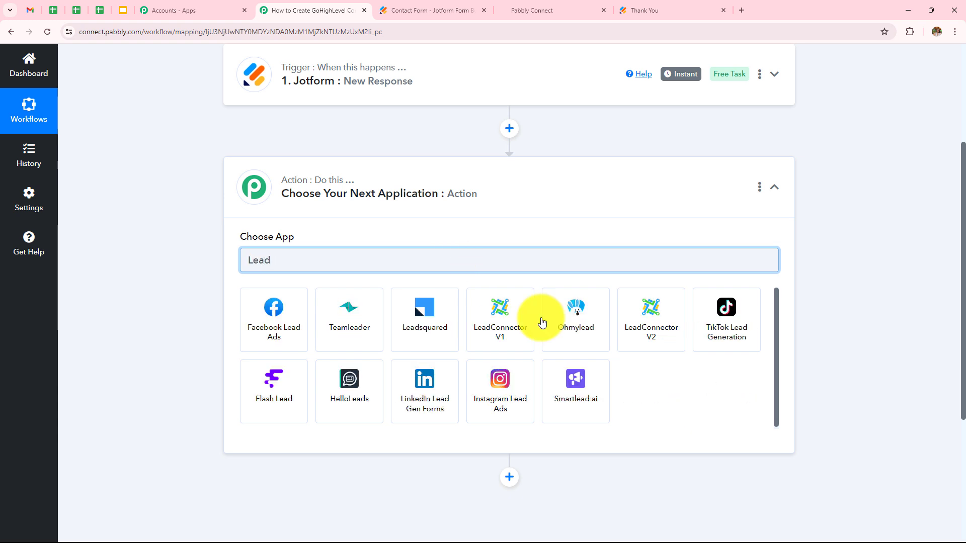
left_click(628, 330)
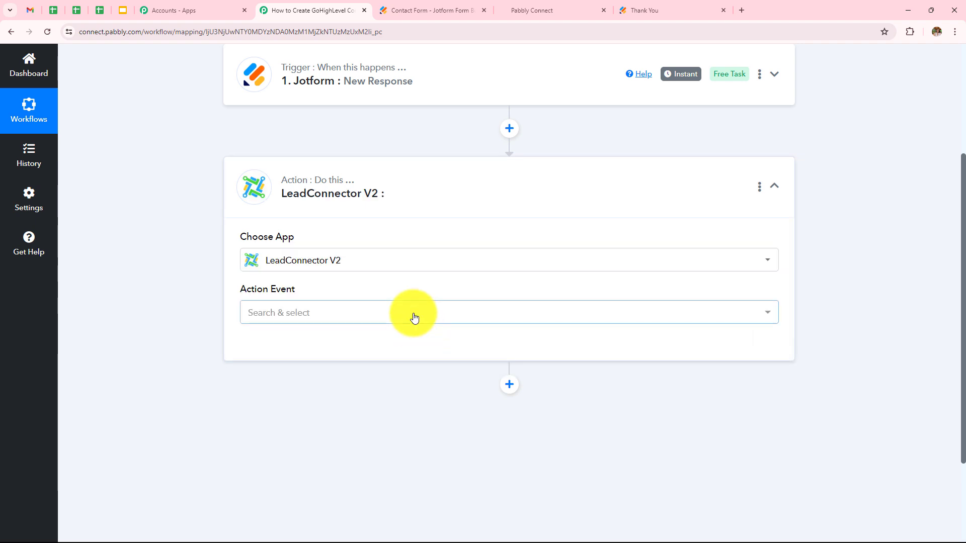
left_click(412, 316)
left_click(352, 267)
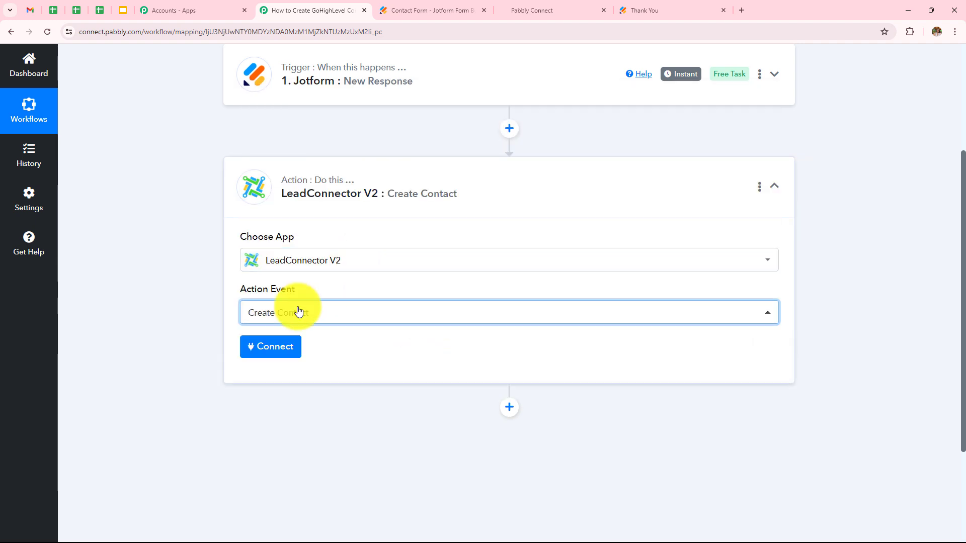
Add and authorize a new LeadConnector V2 connection to the GoHighLevel account.
left_click(289, 354)
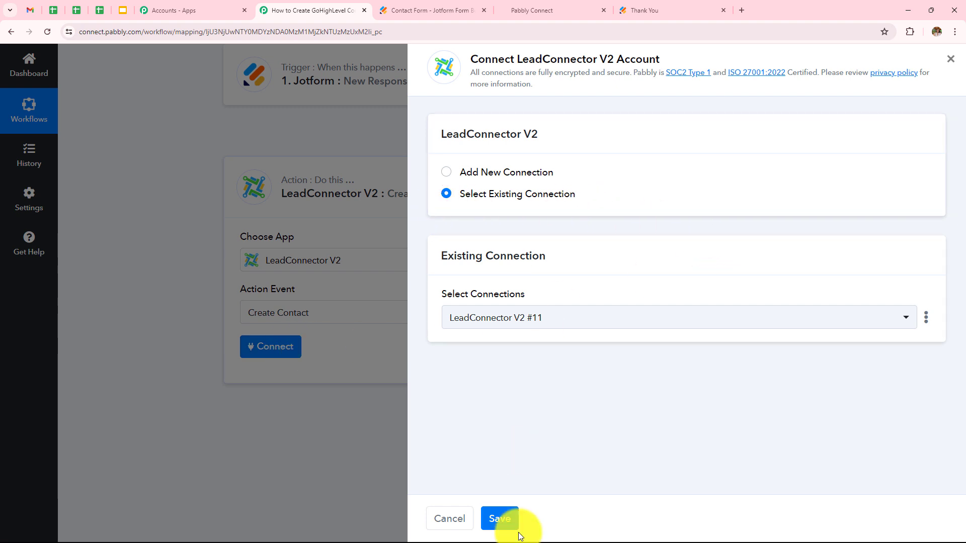
left_click(459, 171)
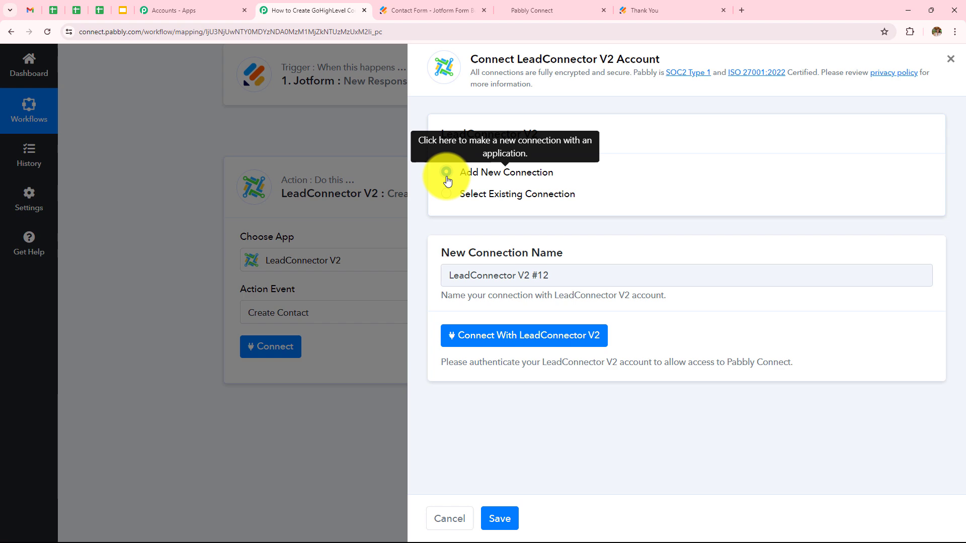
left_click(537, 348)
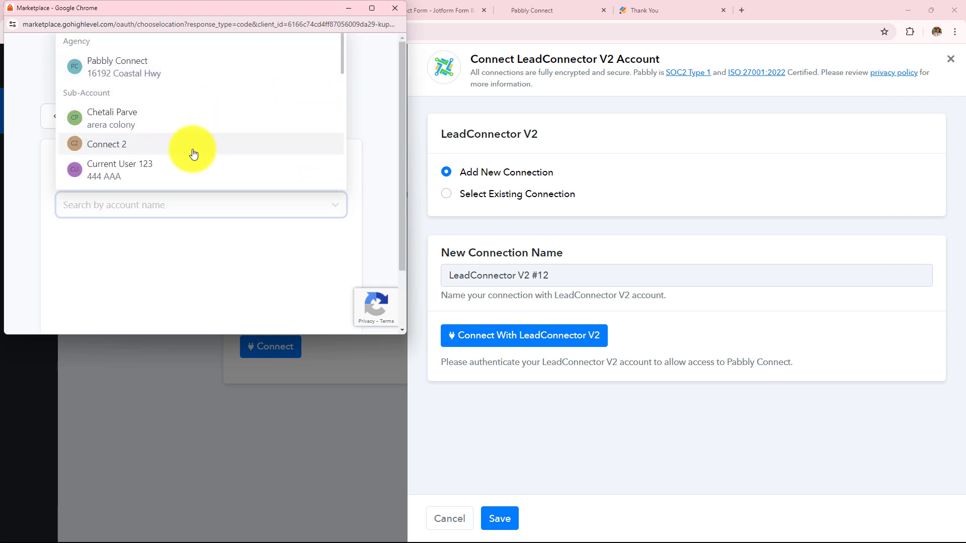
scroll(195, 146, "down", 5)
scroll(196, 144, "down", 5)
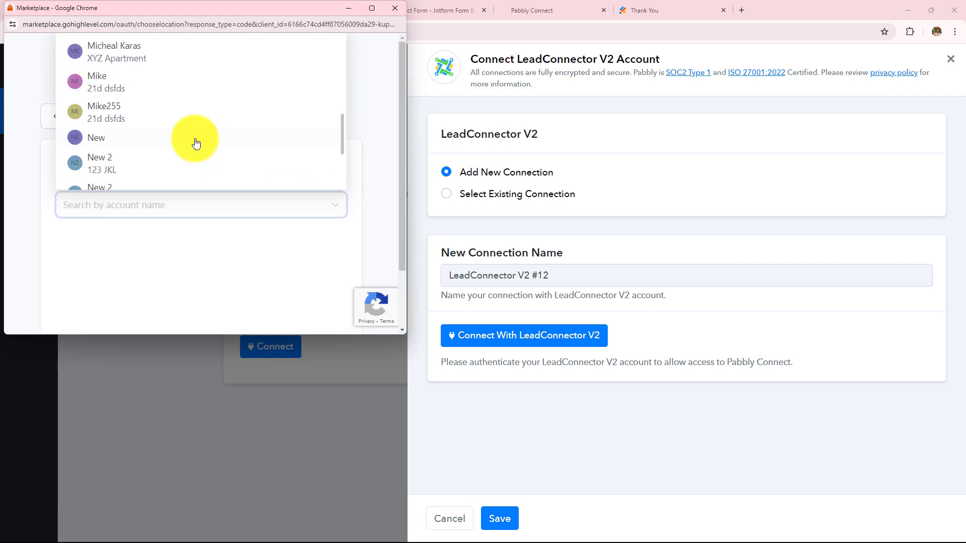
left_click(171, 116)
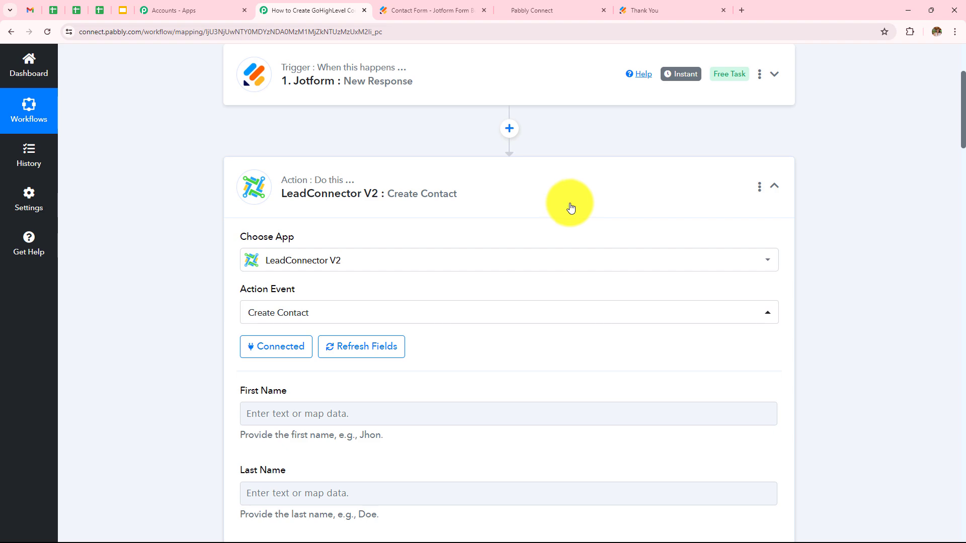
Map Jotform's Q3 Name First and Q3 Name Last into the contact's First Name and Last Name.
scroll(566, 206, "down", 6)
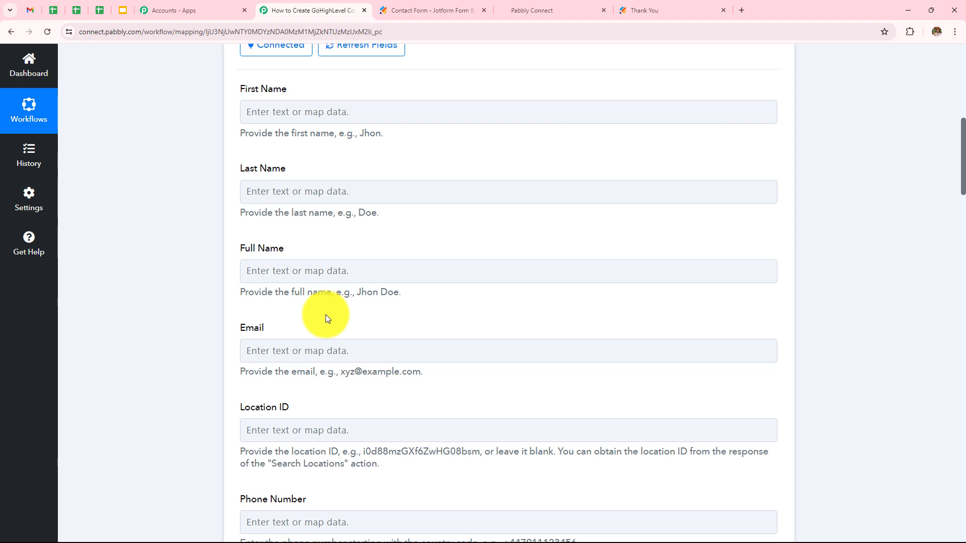
left_click(365, 112)
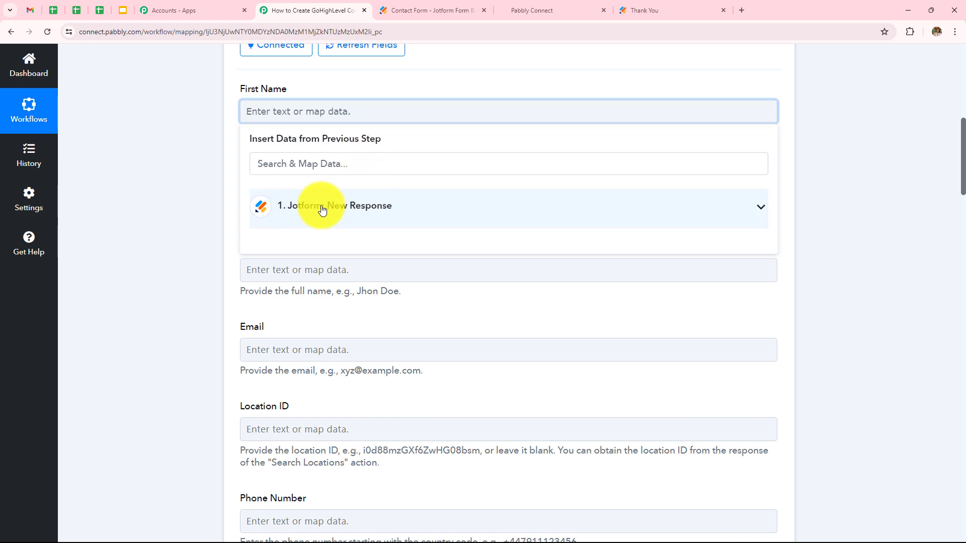
left_click(297, 207)
scroll(461, 320, "down", 5)
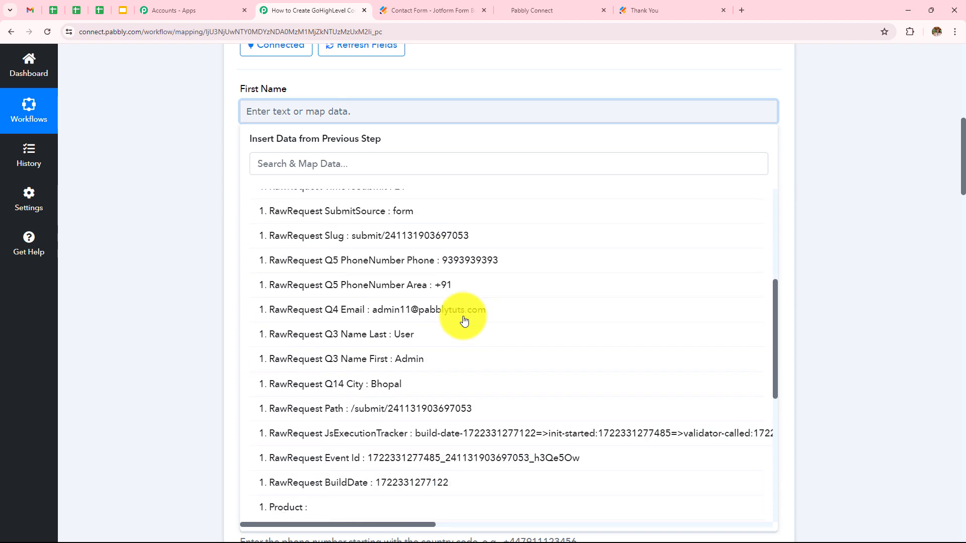
left_click(415, 320)
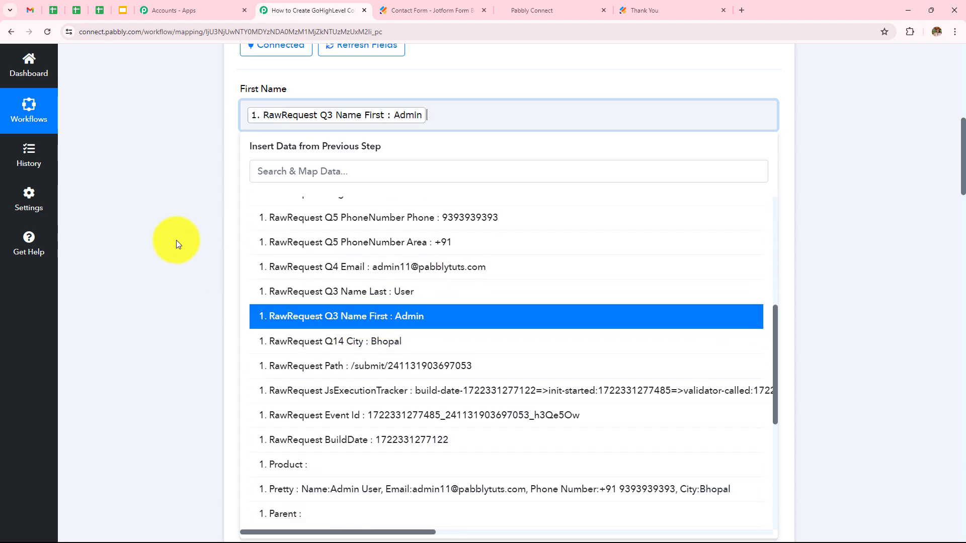
left_click(176, 239)
left_click(418, 200)
left_click(401, 297)
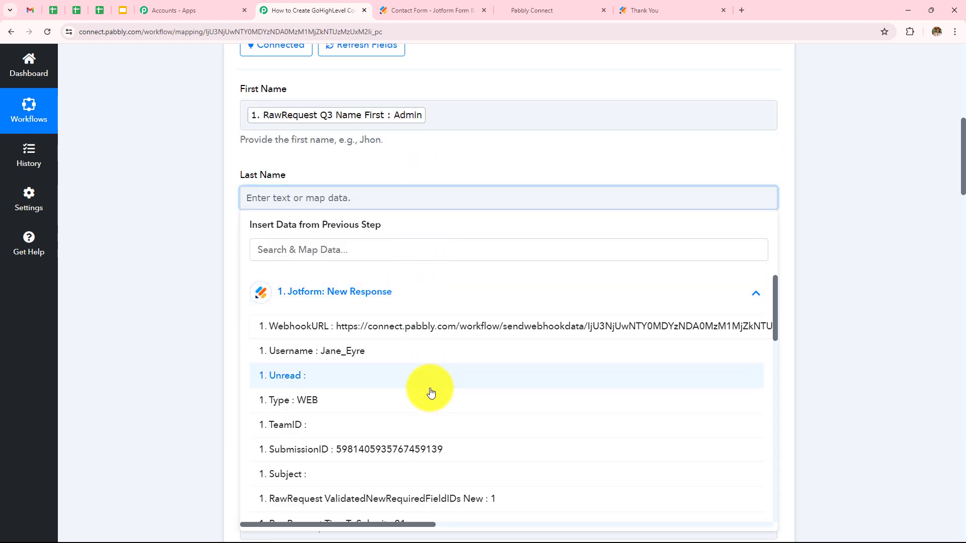
scroll(431, 390, "down", 6)
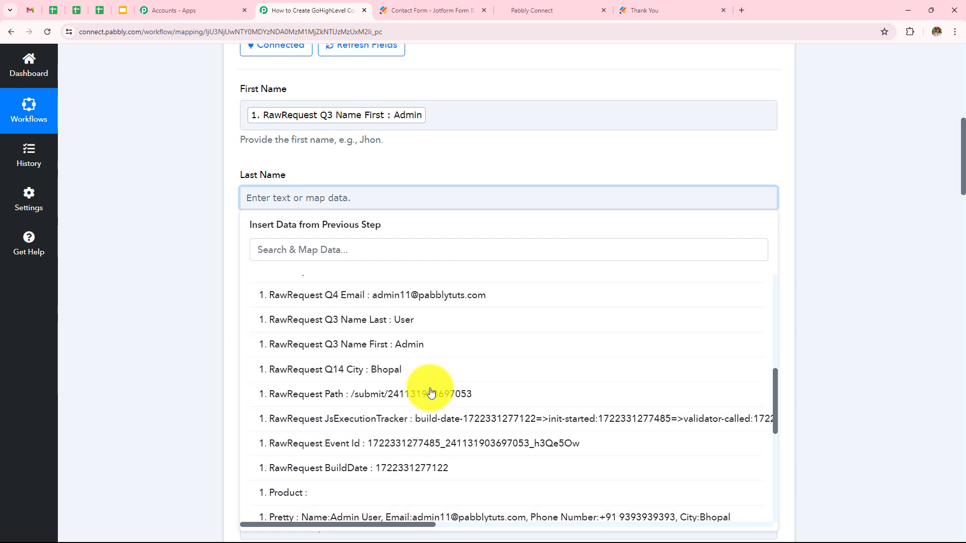
left_click(414, 320)
left_click(212, 267)
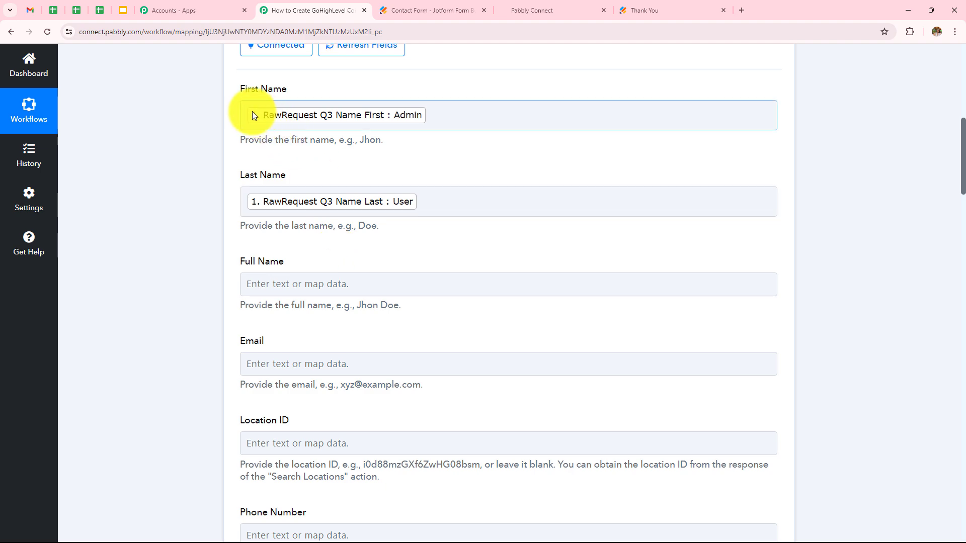
Map Q4 Email, Q5 PhoneNumber Phone and Q14 City into Email, Phone Number and City.
scroll(439, 186, "down", 2)
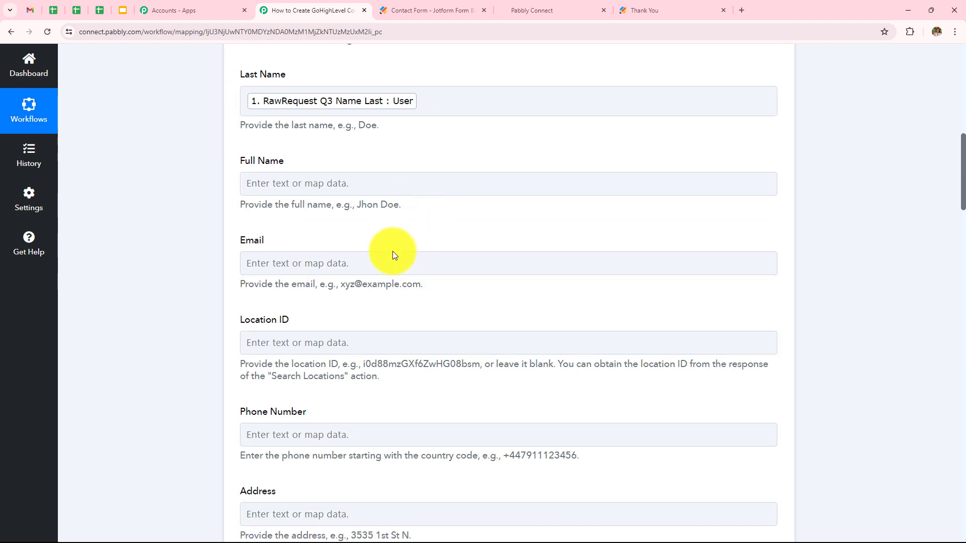
left_click(391, 263)
left_click(397, 378)
scroll(511, 248, "down", 4)
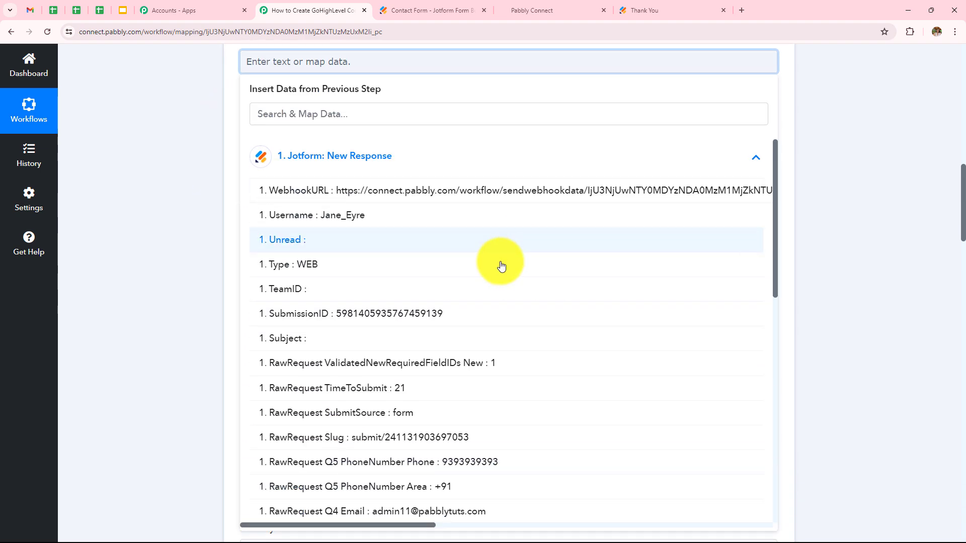
scroll(438, 371, "down", 5)
left_click(439, 310)
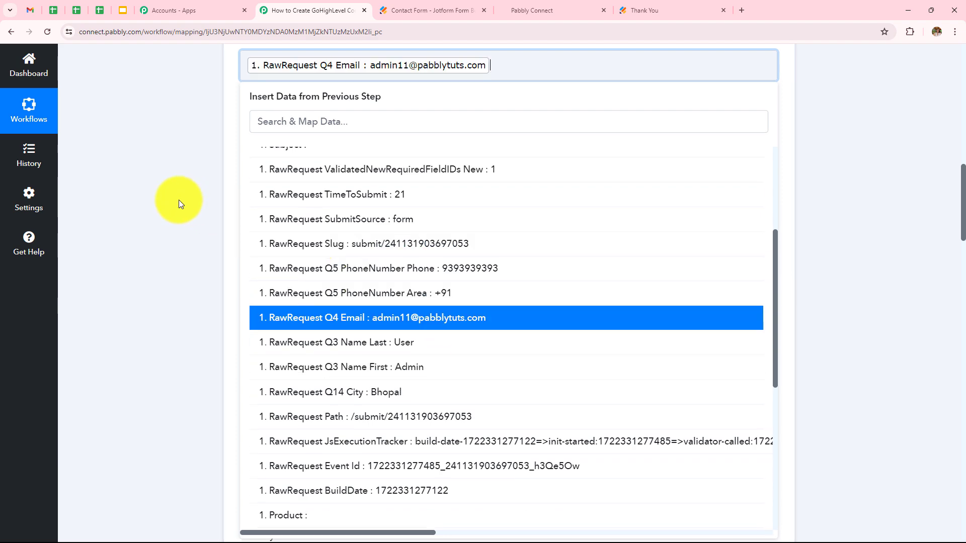
scroll(350, 214, "down", 2)
left_click(341, 139)
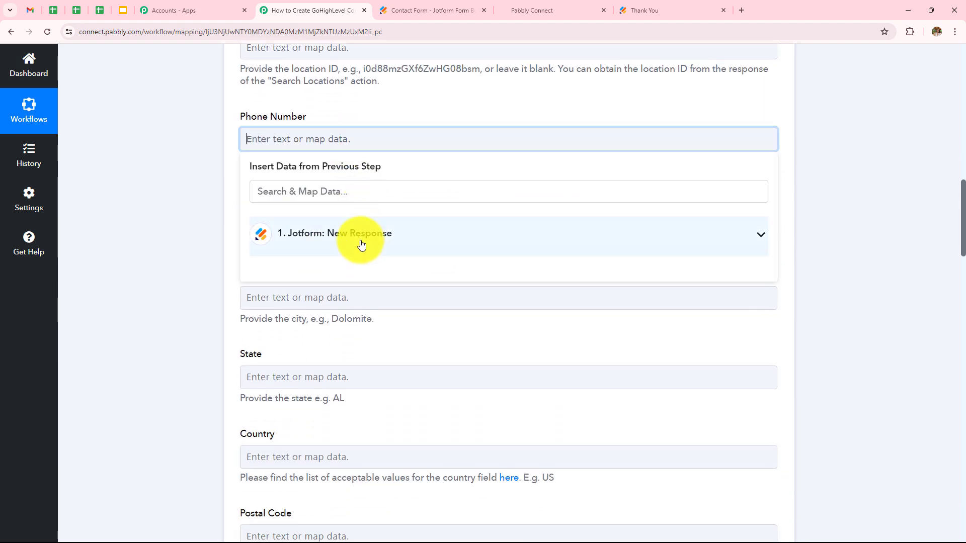
left_click(360, 245)
scroll(419, 332, "down", 4)
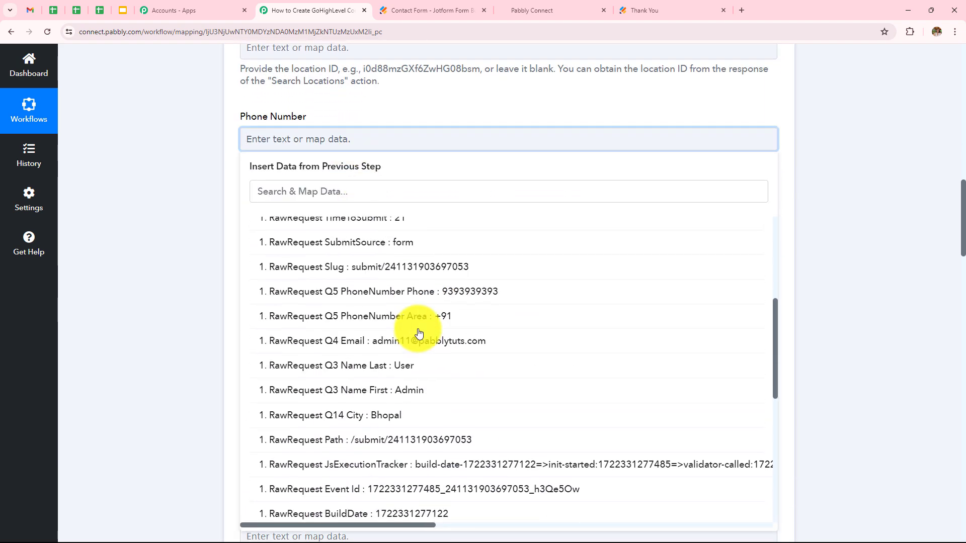
left_click(438, 292)
left_click(331, 298)
left_click(403, 400)
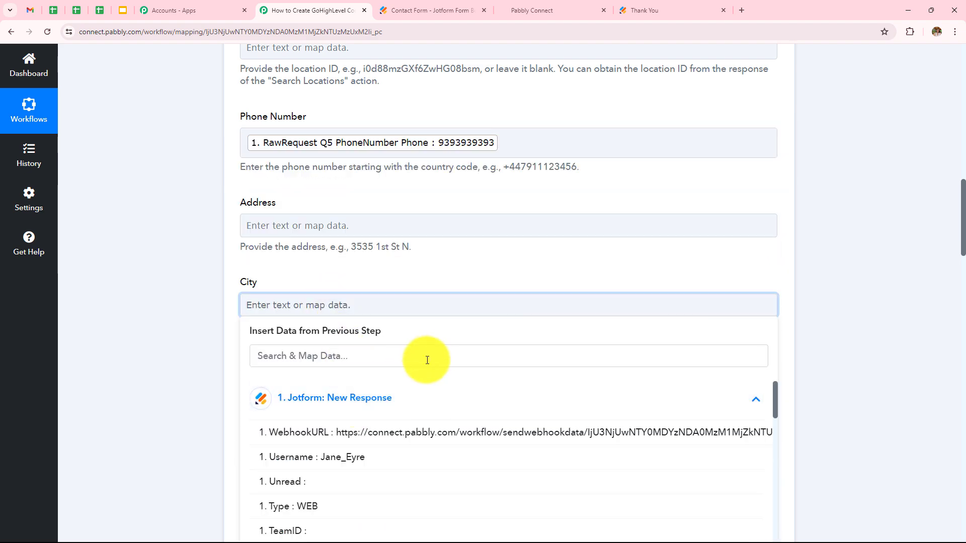
scroll(430, 356, "down", 5)
scroll(423, 377, "down", 3)
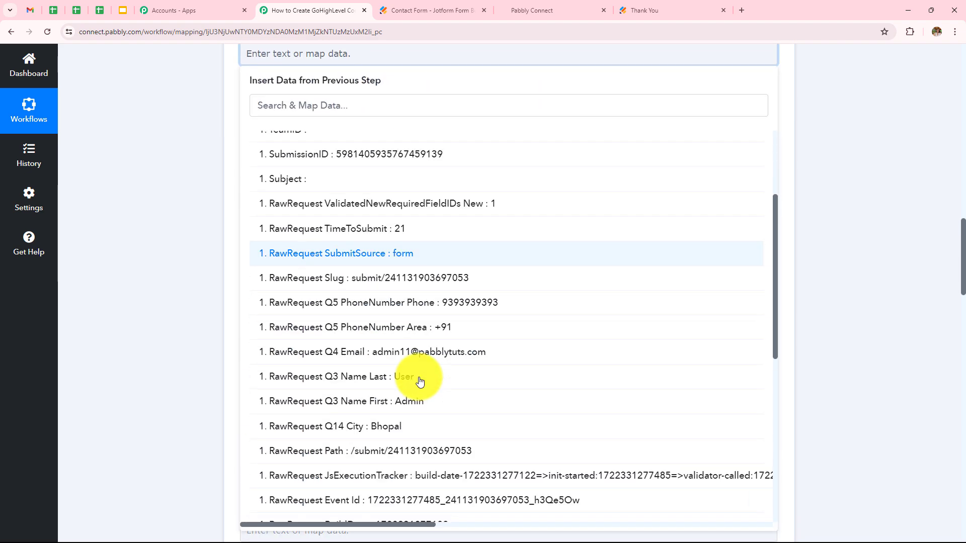
left_click(405, 424)
scroll(457, 213, "up", 2)
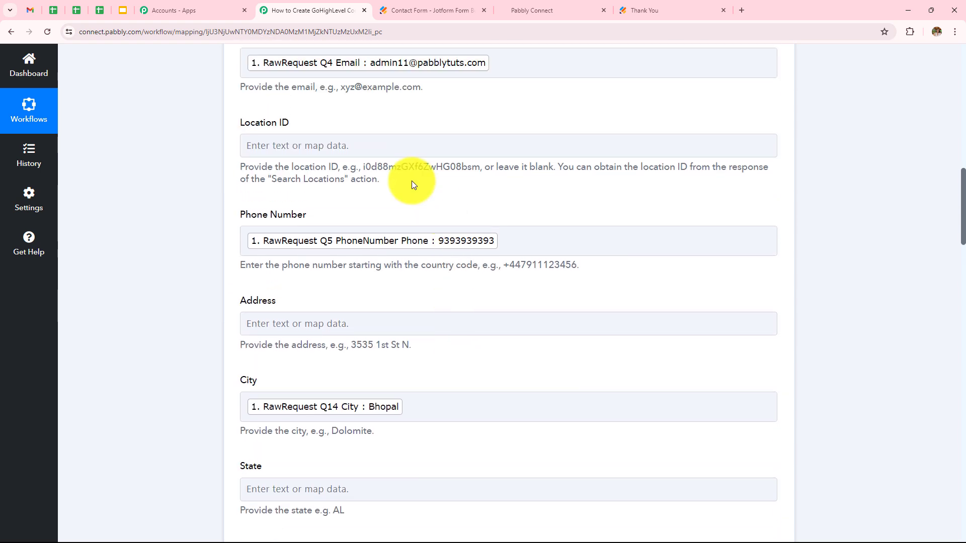
scroll(274, 355, "down", 3)
scroll(301, 327, "down", 5)
left_click(334, 288)
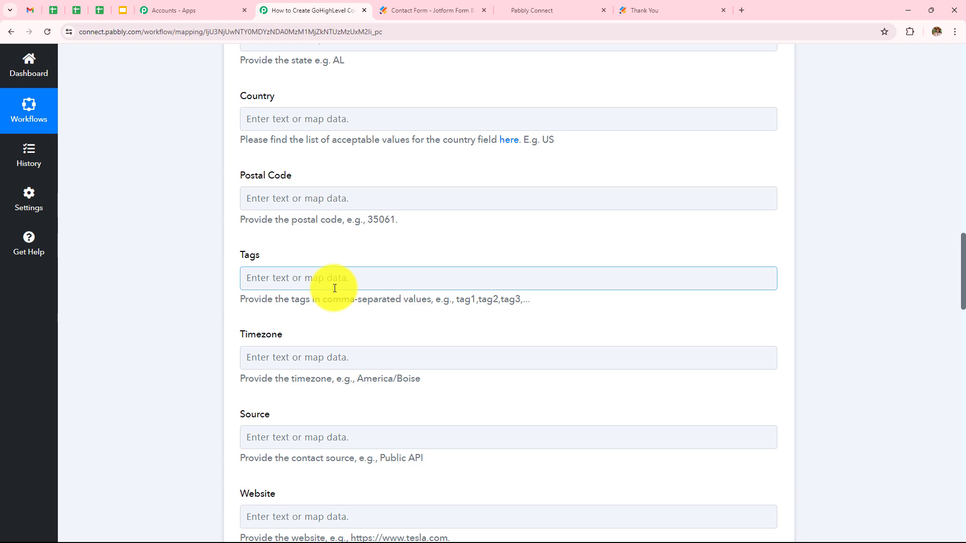
scroll(406, 207, "down", 13)
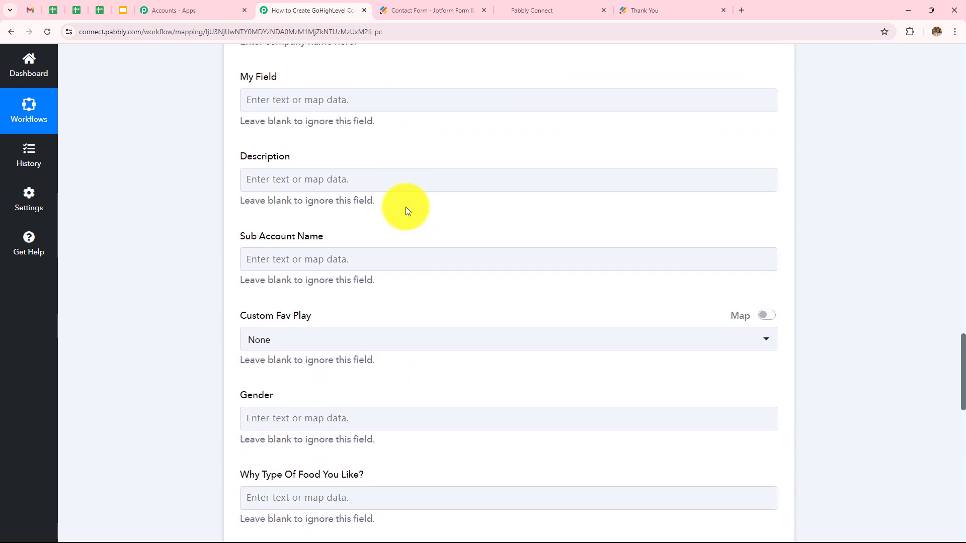
scroll(406, 211, "down", 15)
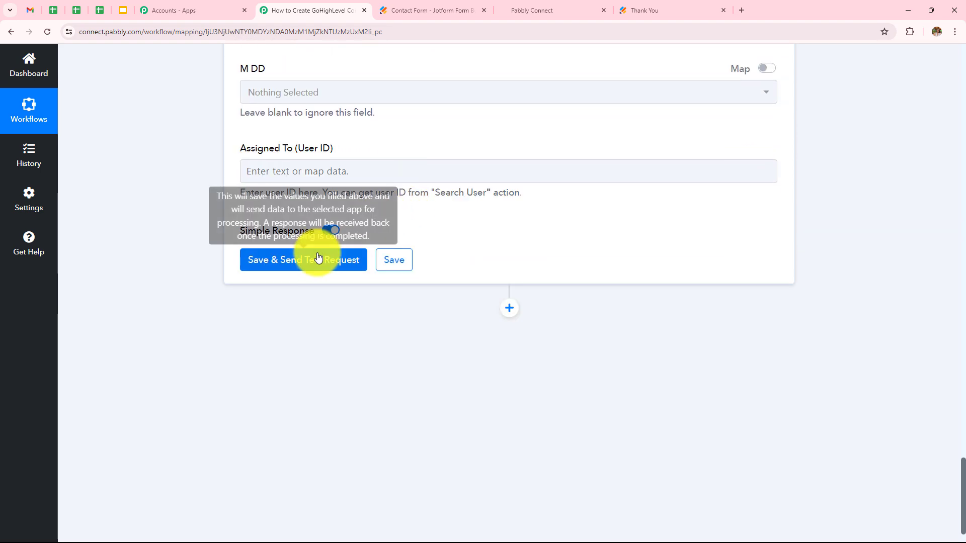
Save the Create Contact step, send a test, and review the response: lead, Bhopal, US.
left_click(318, 258)
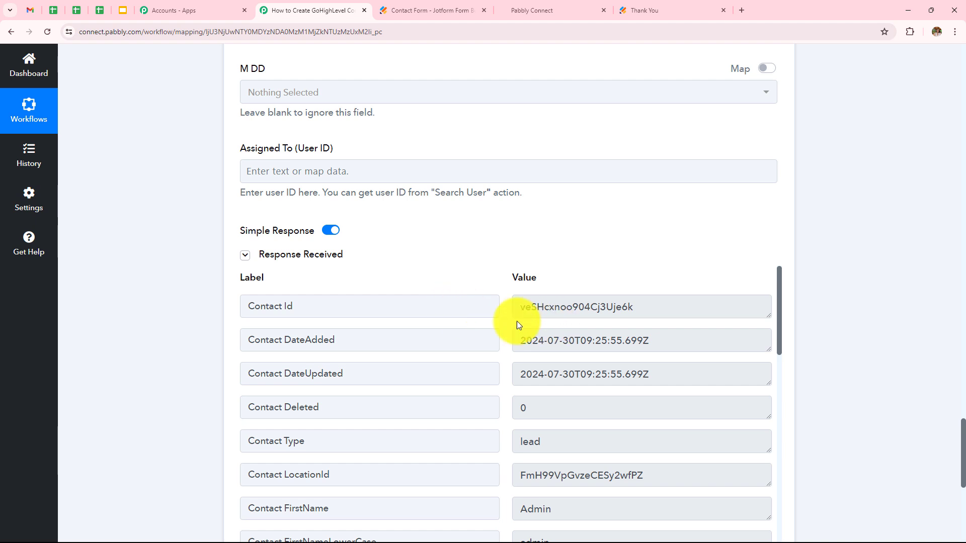
scroll(578, 164, "down", 6)
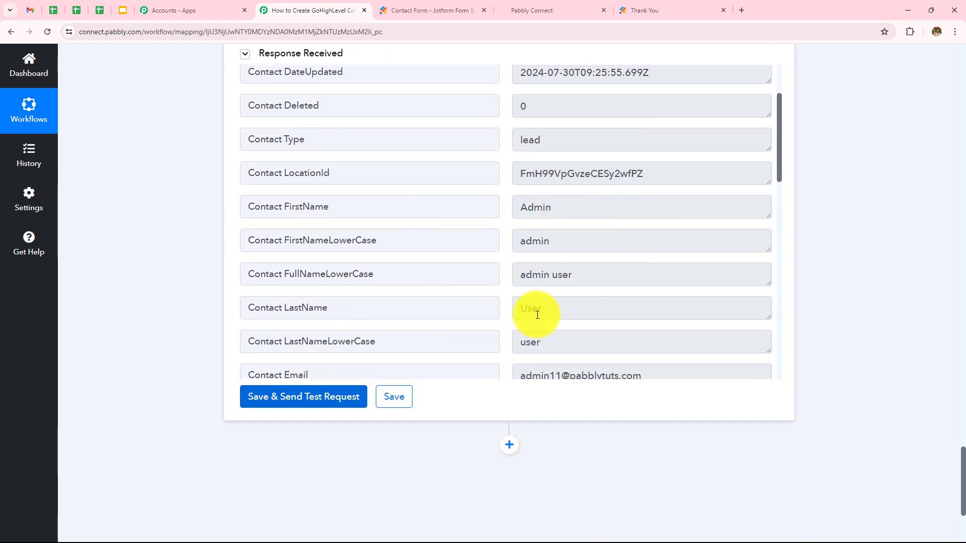
scroll(628, 179, "down", 5)
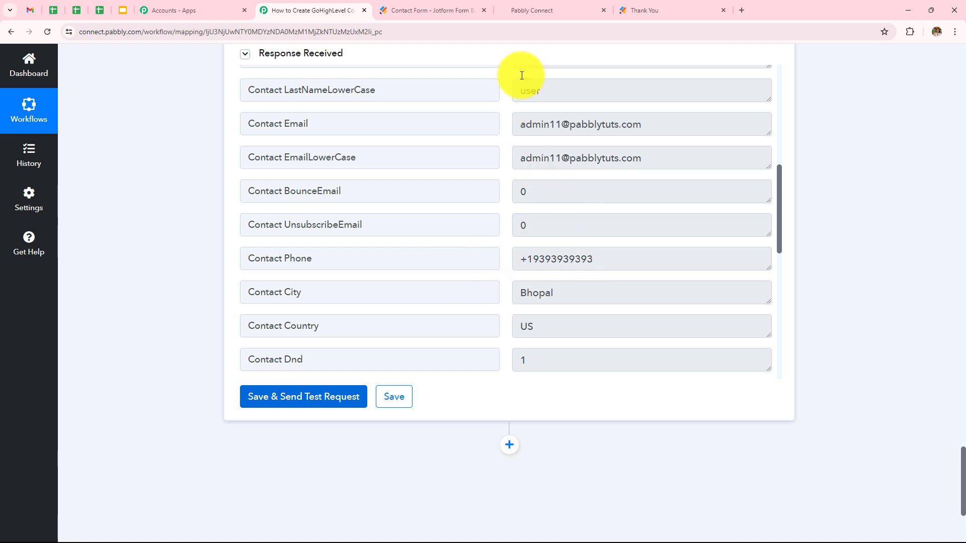
View GoHighLevel's contacts list of 33 records, then return to the Jotform Thank You tab.
left_click(559, 11)
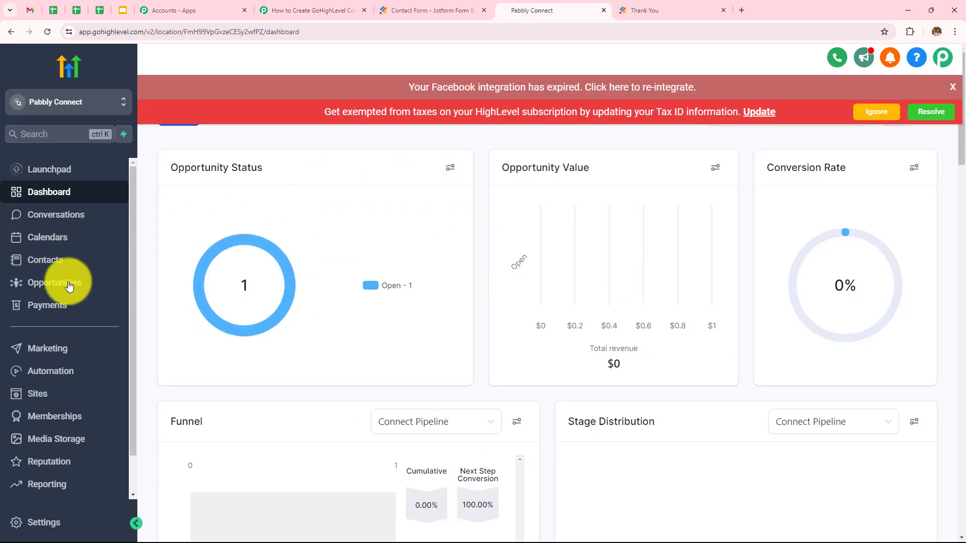
left_click(40, 260)
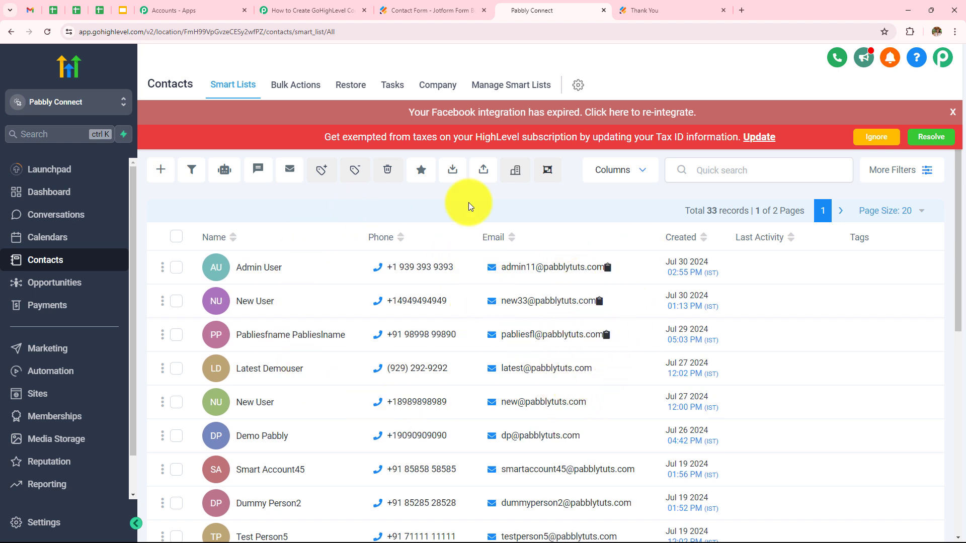
left_click(668, 10)
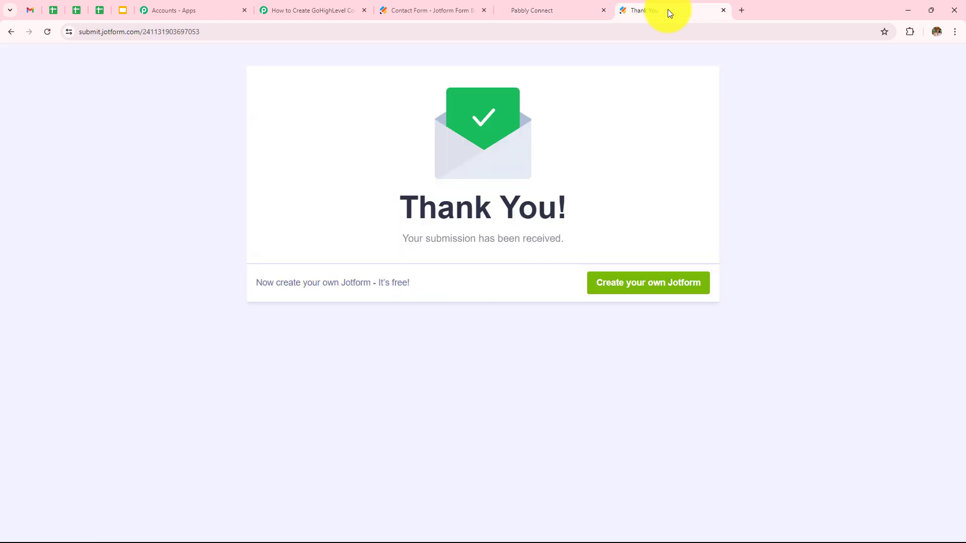
Reload the Contact Form and enter the test user's first and last name.
left_click(47, 32)
scroll(507, 140, "down", 2)
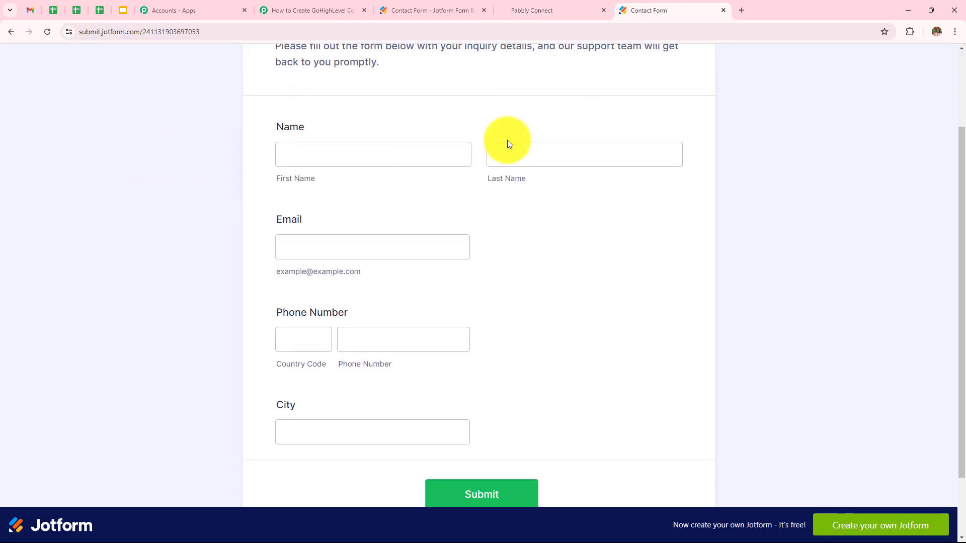
scroll(507, 140, "down", 1)
scroll(507, 140, "up", 2)
left_click(372, 206)
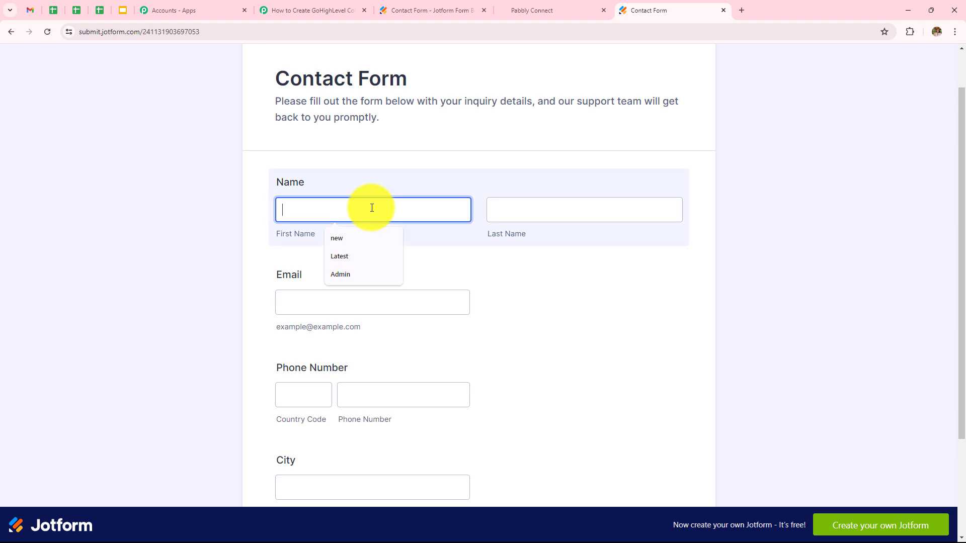
type("Dummy")
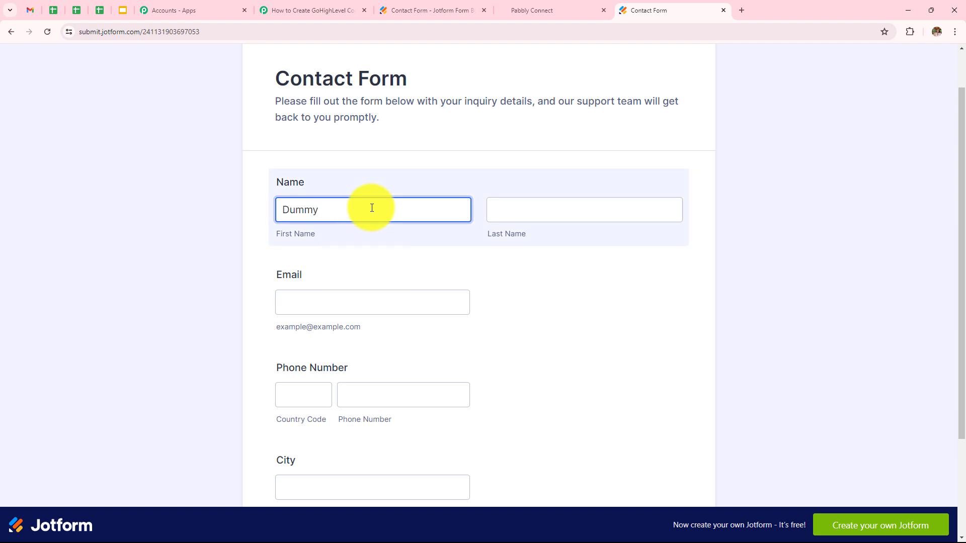
left_click(524, 209)
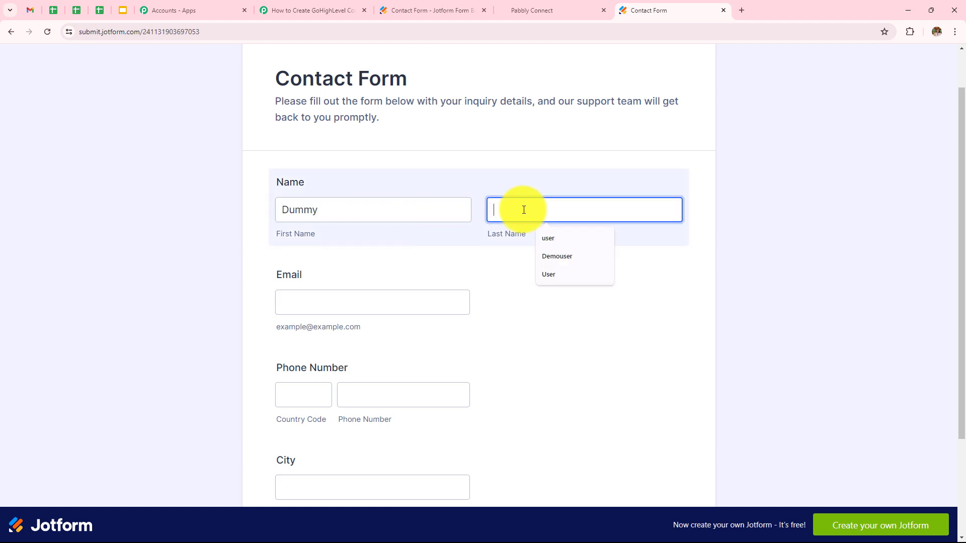
type("Test")
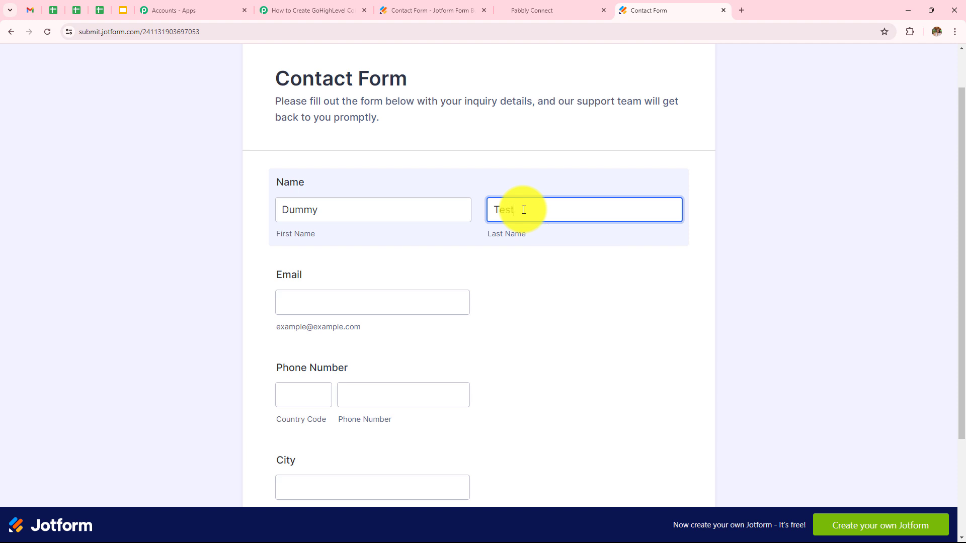
type("user")
Fill in the test e-mail, a +91 phone number and city Bhopal, then submit the form.
left_click(408, 307)
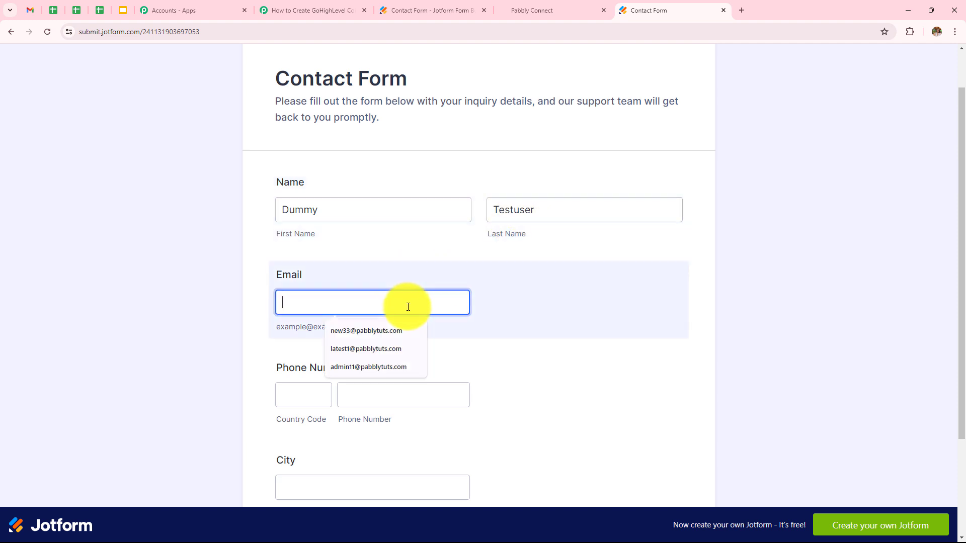
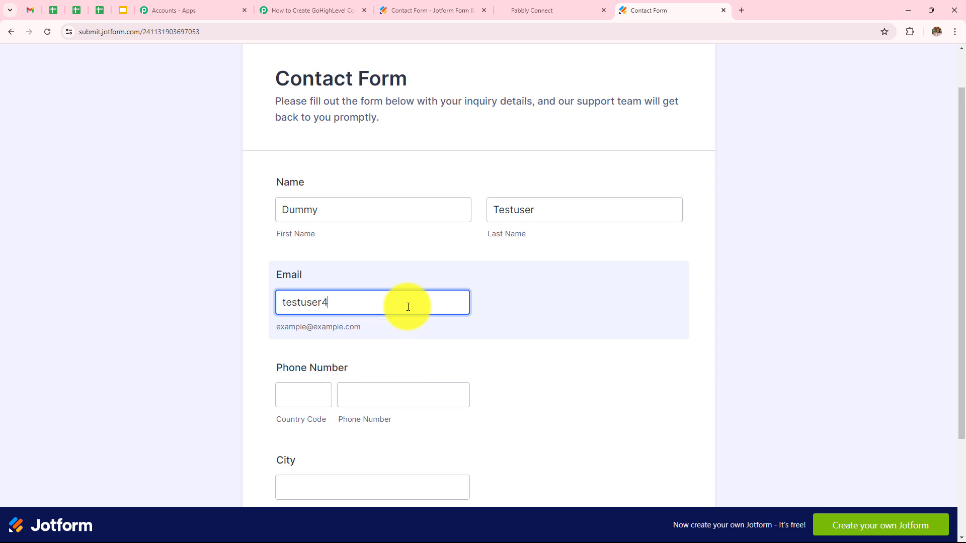
left_click(317, 395)
type("+91")
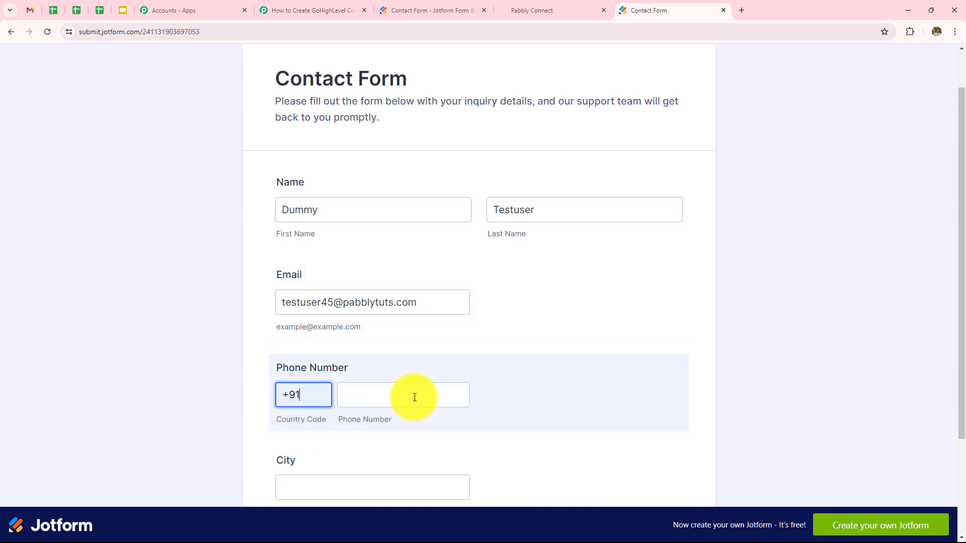
left_click(412, 395)
type("6868686868")
scroll(414, 397, "down", 3)
left_click(394, 351)
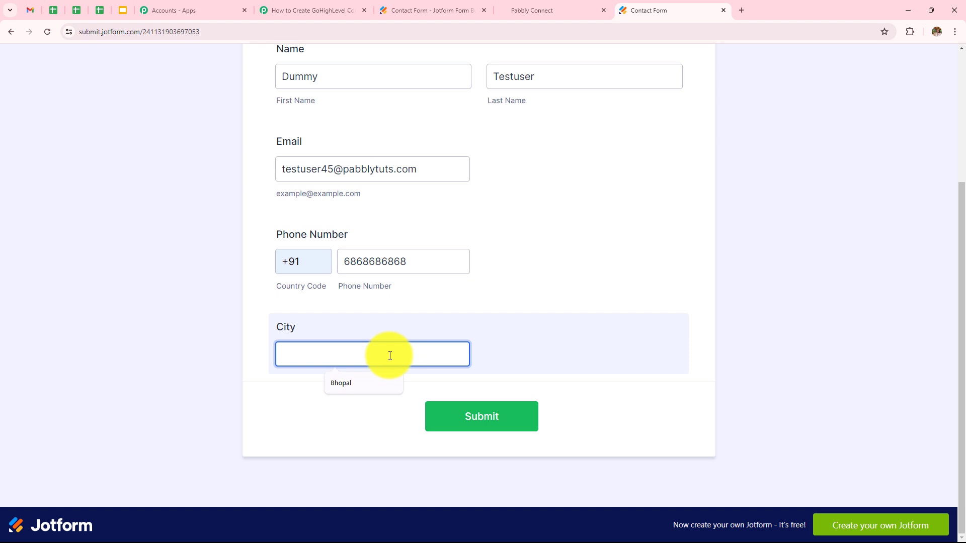
left_click(379, 385)
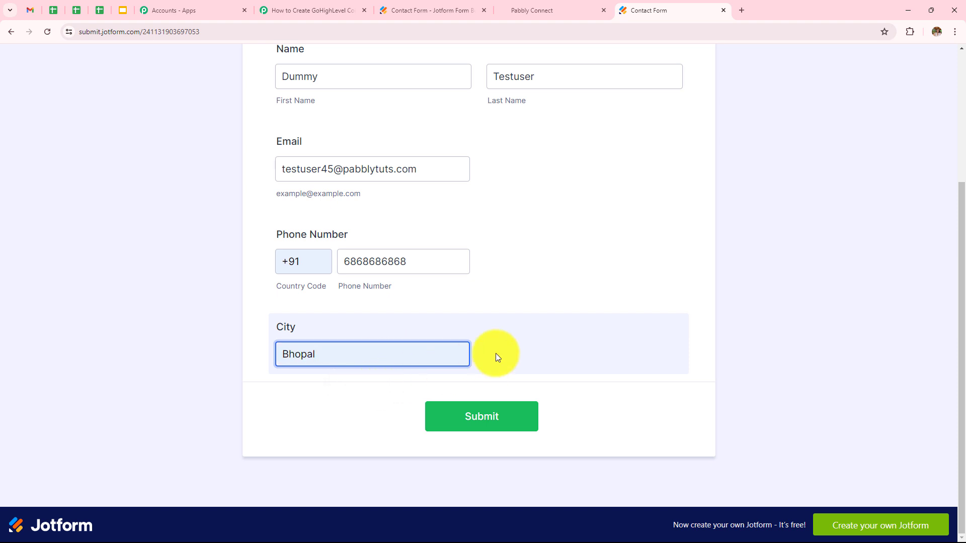
left_click(477, 416)
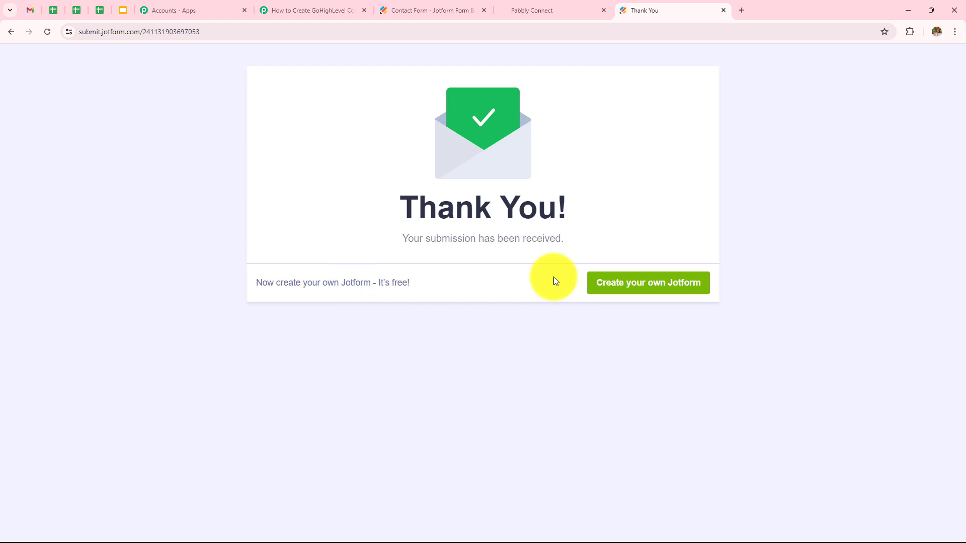
Reload GoHighLevel contacts to show 34 records and open the newest test contact's details.
left_click(531, 11)
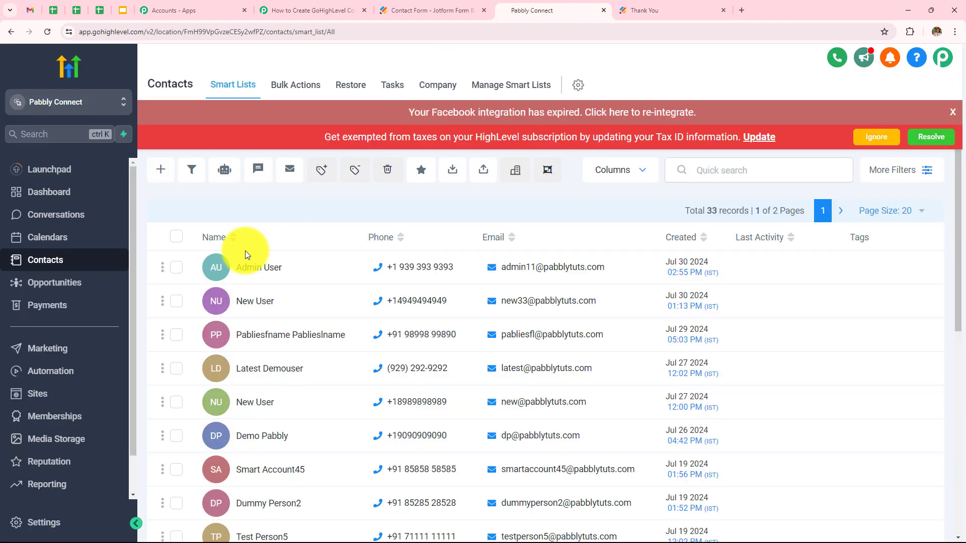
left_click(49, 31)
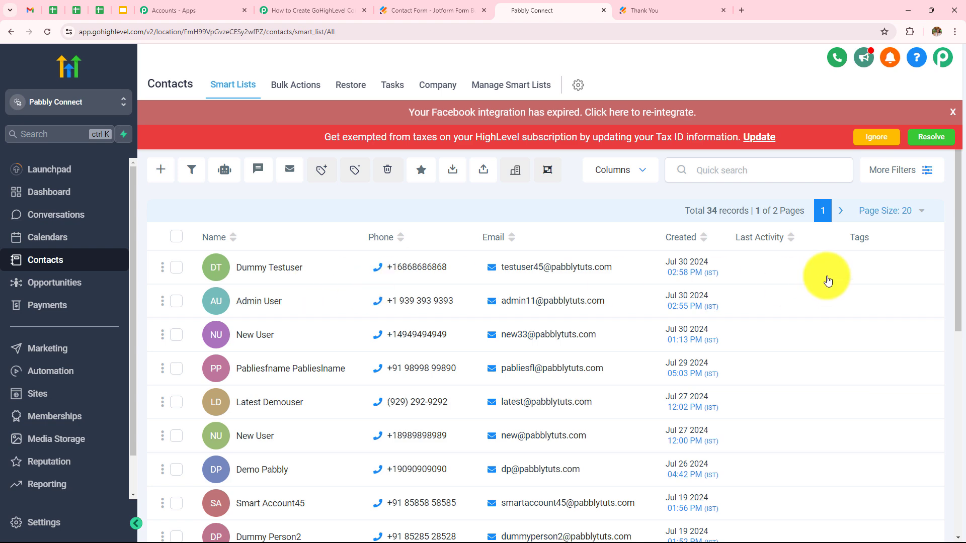
left_click(251, 276)
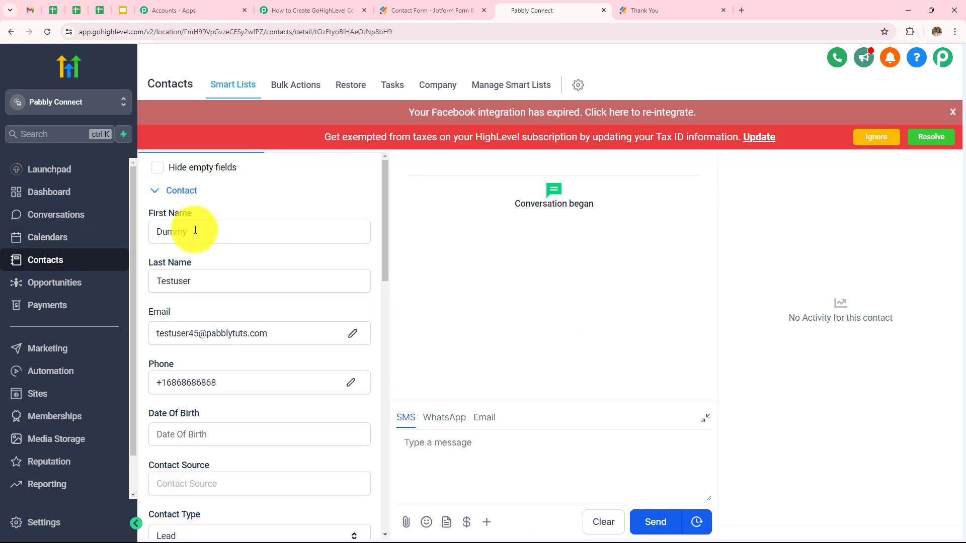
scroll(290, 243, "down", 2)
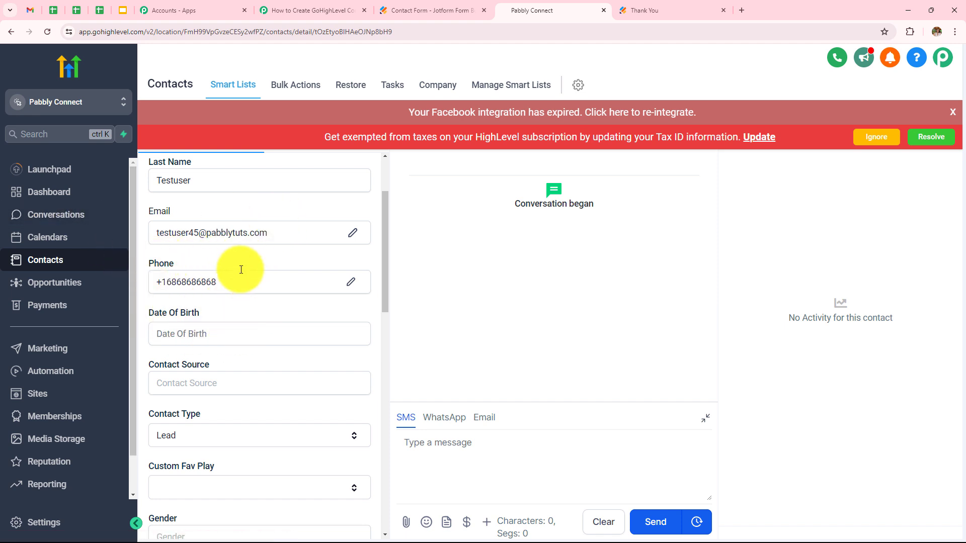
Expand the Jotform New Response trigger and scroll through the captured response data.
left_click(312, 10)
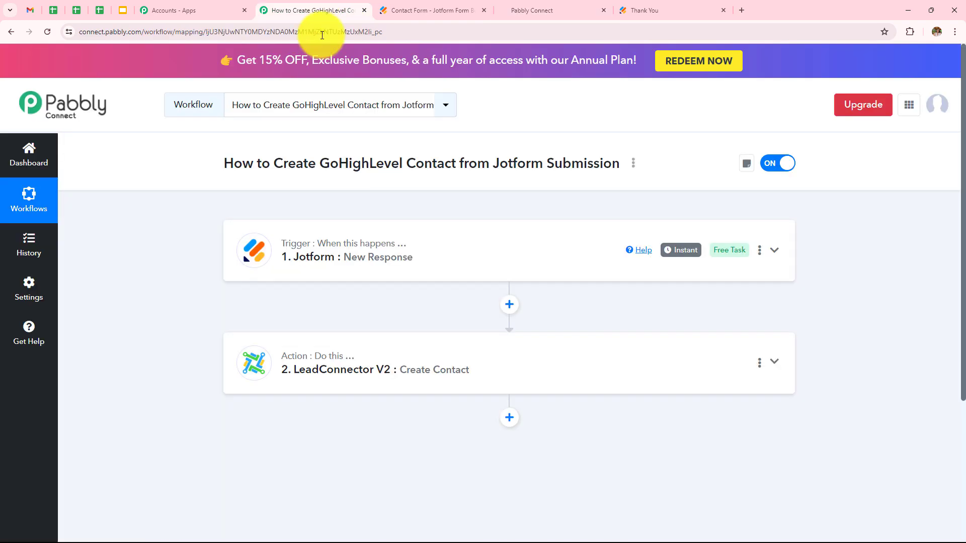
left_click(326, 276)
scroll(469, 299, "down", 1)
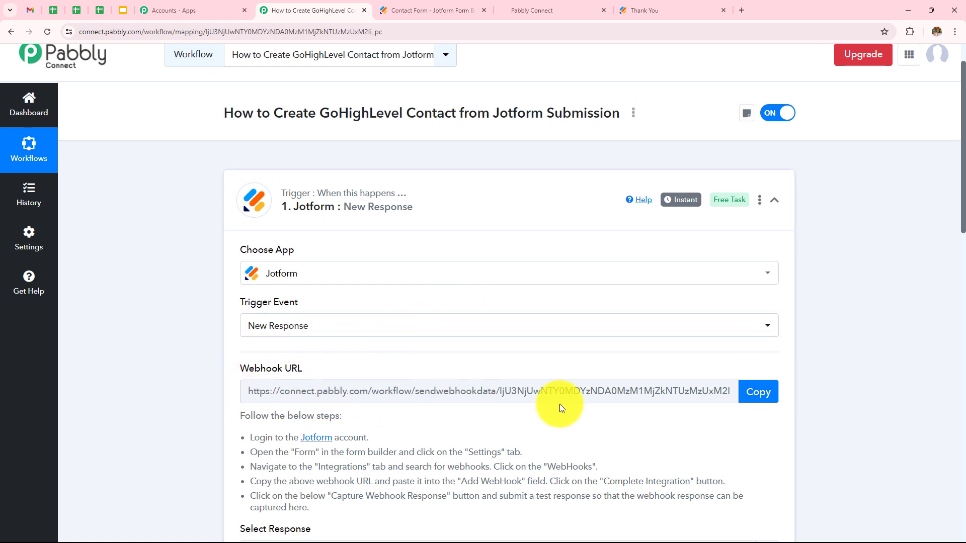
scroll(596, 230, "down", 10)
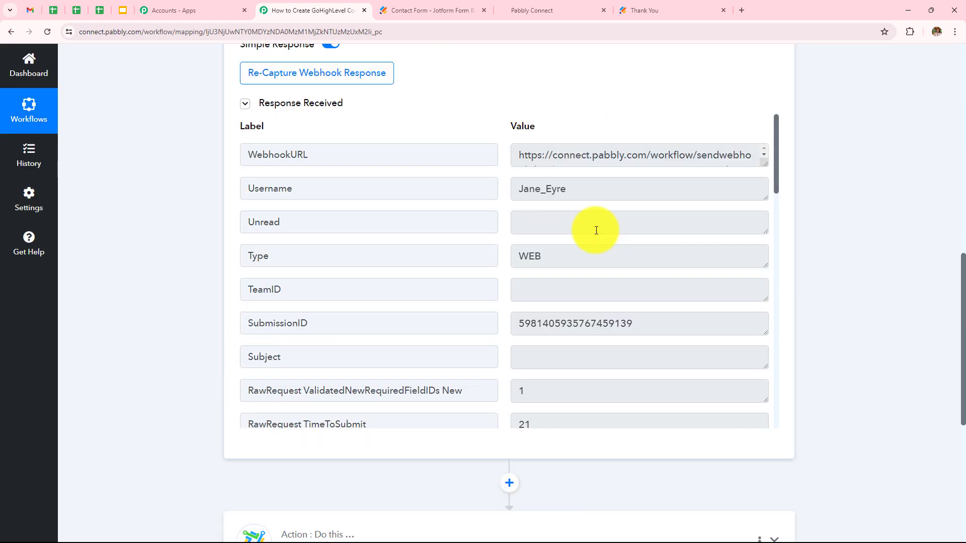
scroll(596, 230, "down", 11)
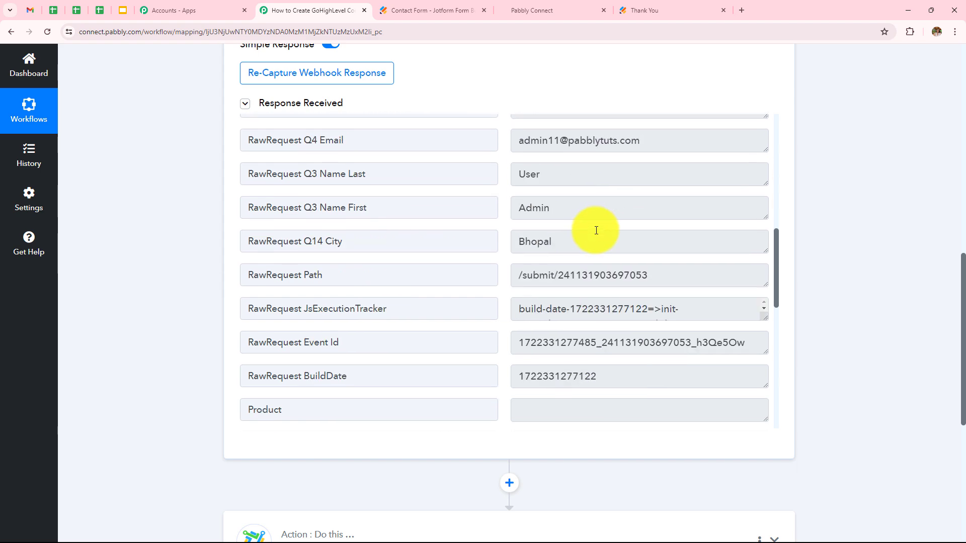
scroll(838, 189, "down", 5)
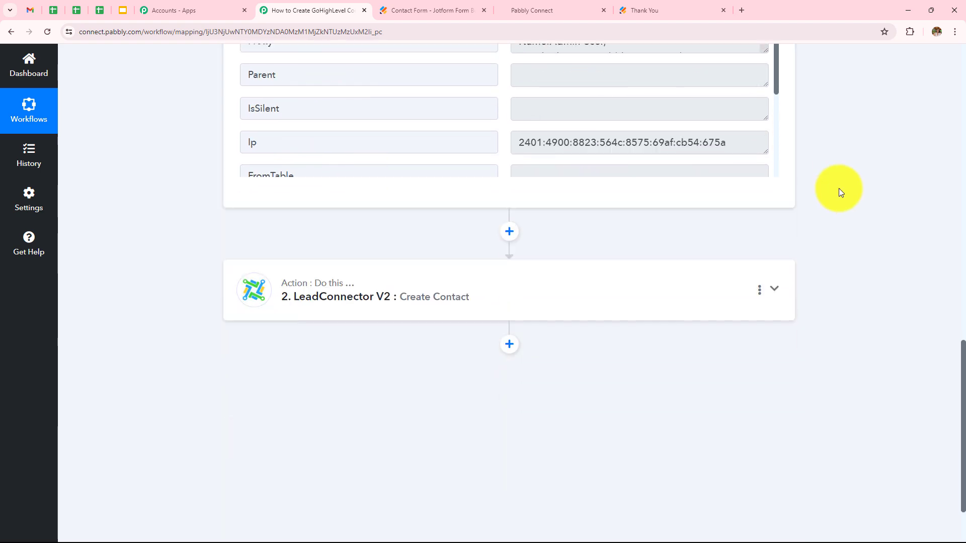
Expand the LeadConnector Create Contact action and review its mapped fields.
left_click(345, 298)
scroll(345, 297, "up", 10)
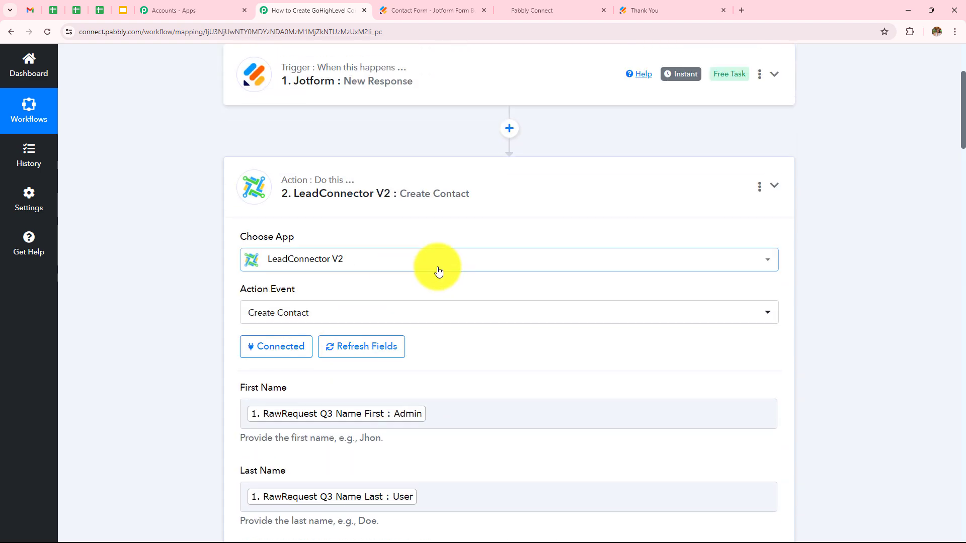
scroll(443, 212, "down", 1)
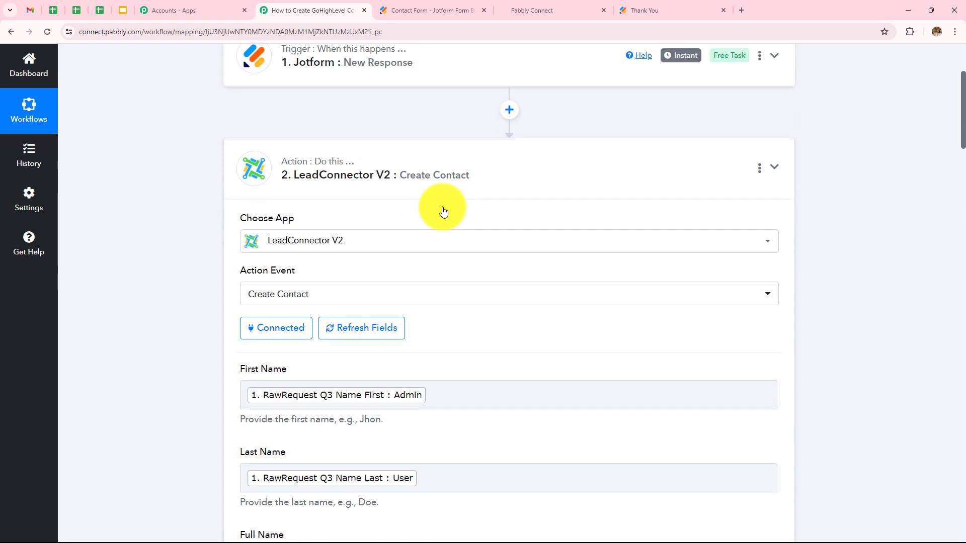
scroll(418, 209, "down", 3)
scroll(387, 363, "down", 7)
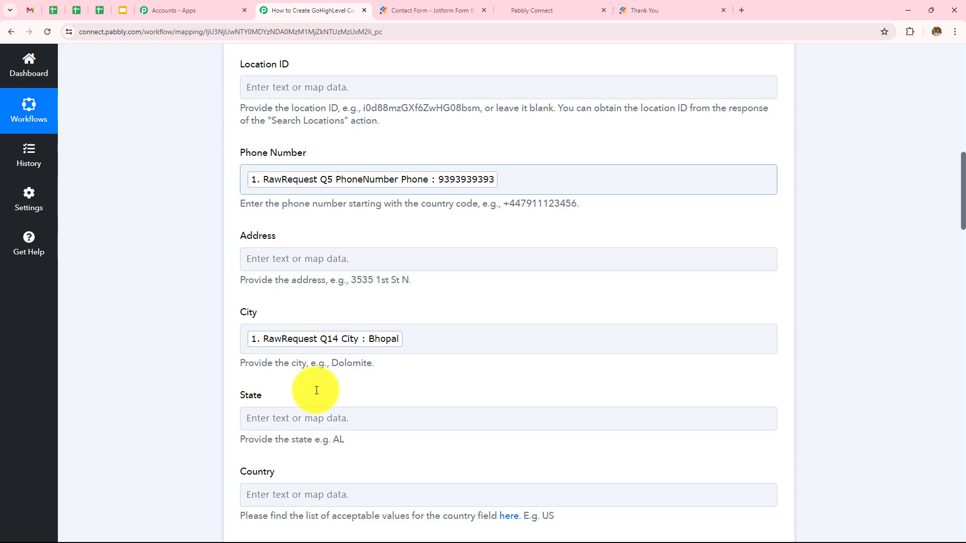
scroll(317, 390, "down", 15)
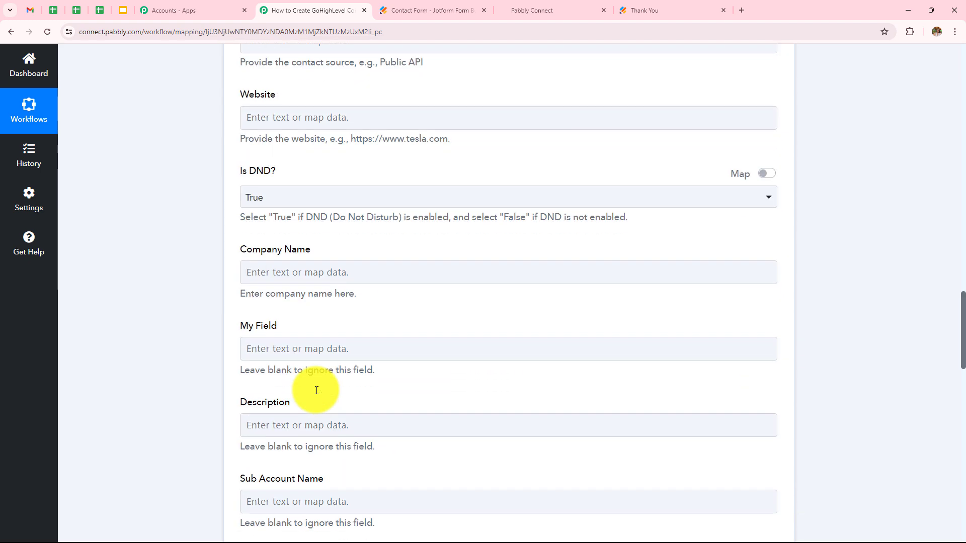
left_click(518, 11)
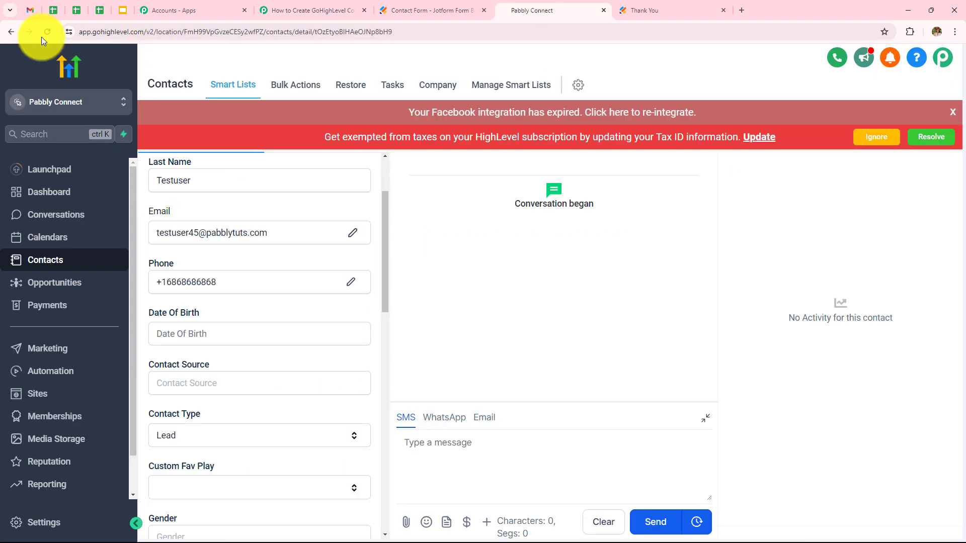
Go back to GoHighLevel's contacts list, then return to the Pabbly Connect workflow.
left_click(11, 34)
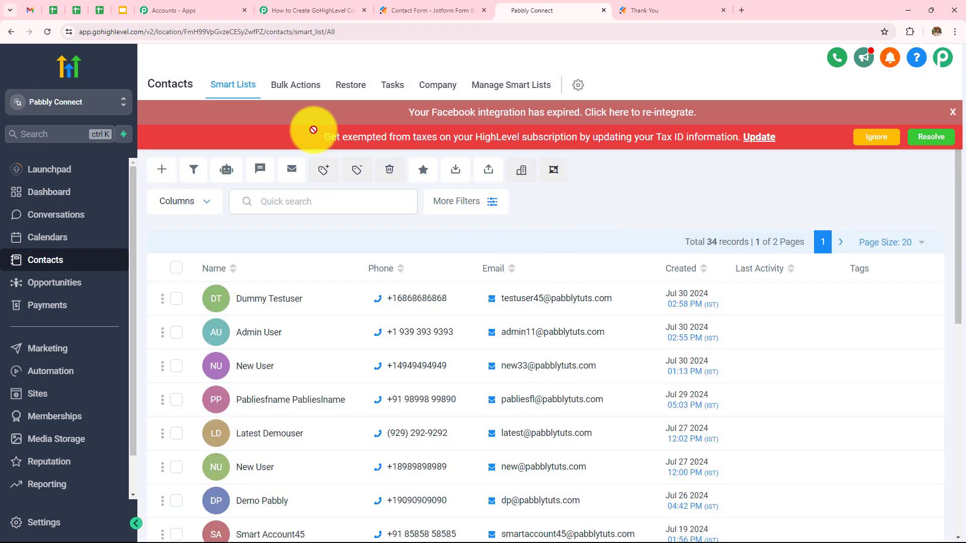
left_click(312, 10)
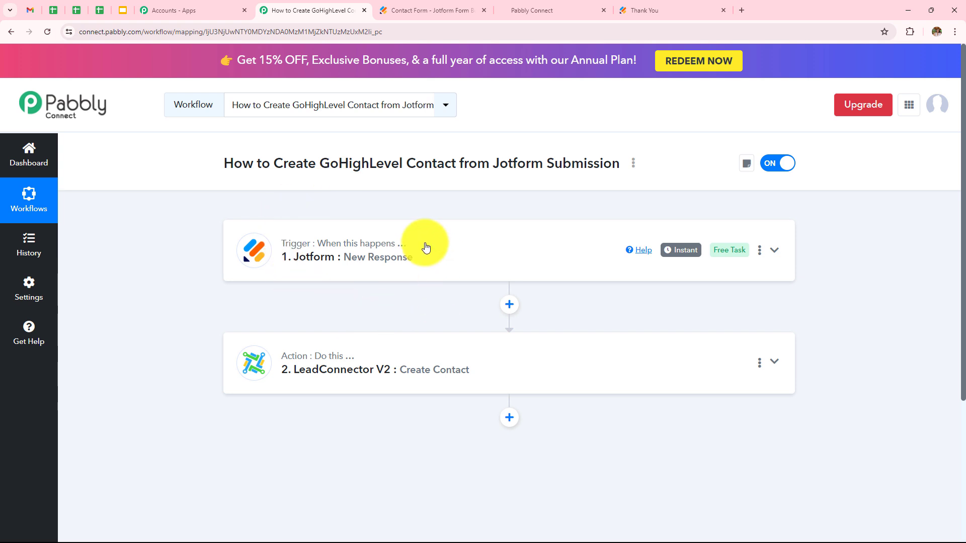